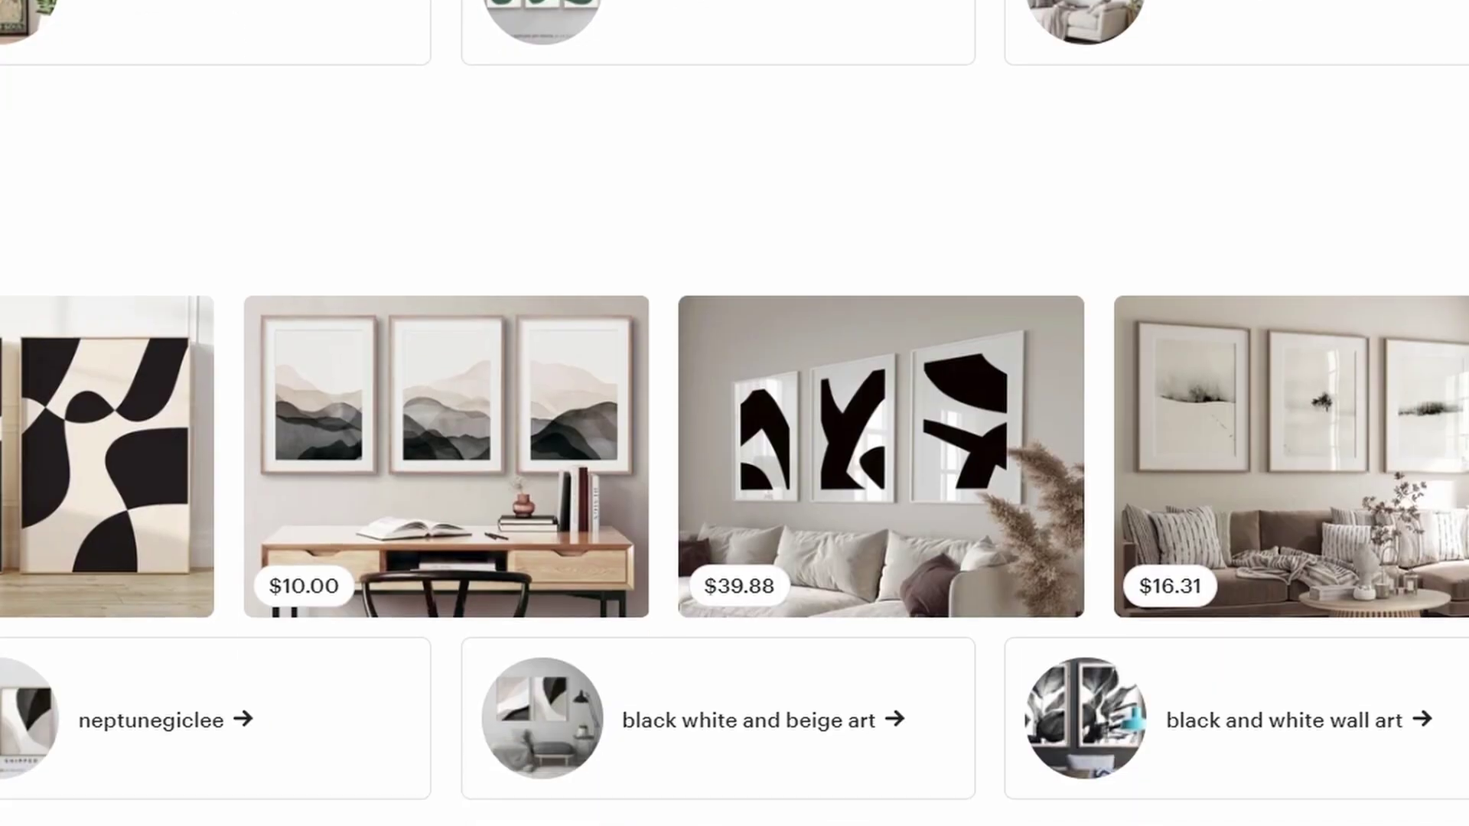
Scroll the Etsy art listings to the NeptuneArtPrints shop showing 37,438 sales.
scroll(734, 413, "down", 10)
scroll(735, 413, "down", 12)
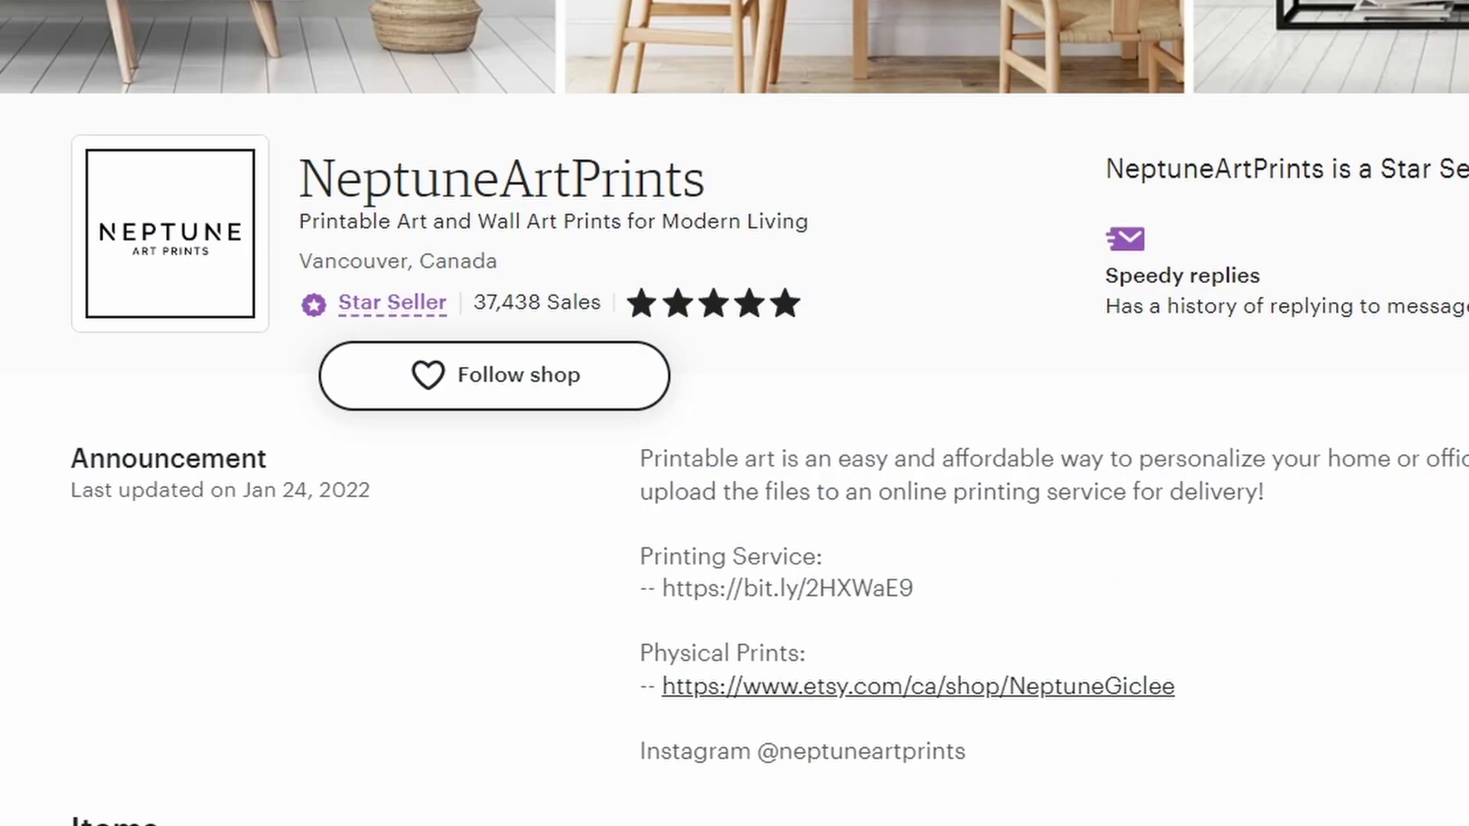
scroll(734, 413, "down", 12)
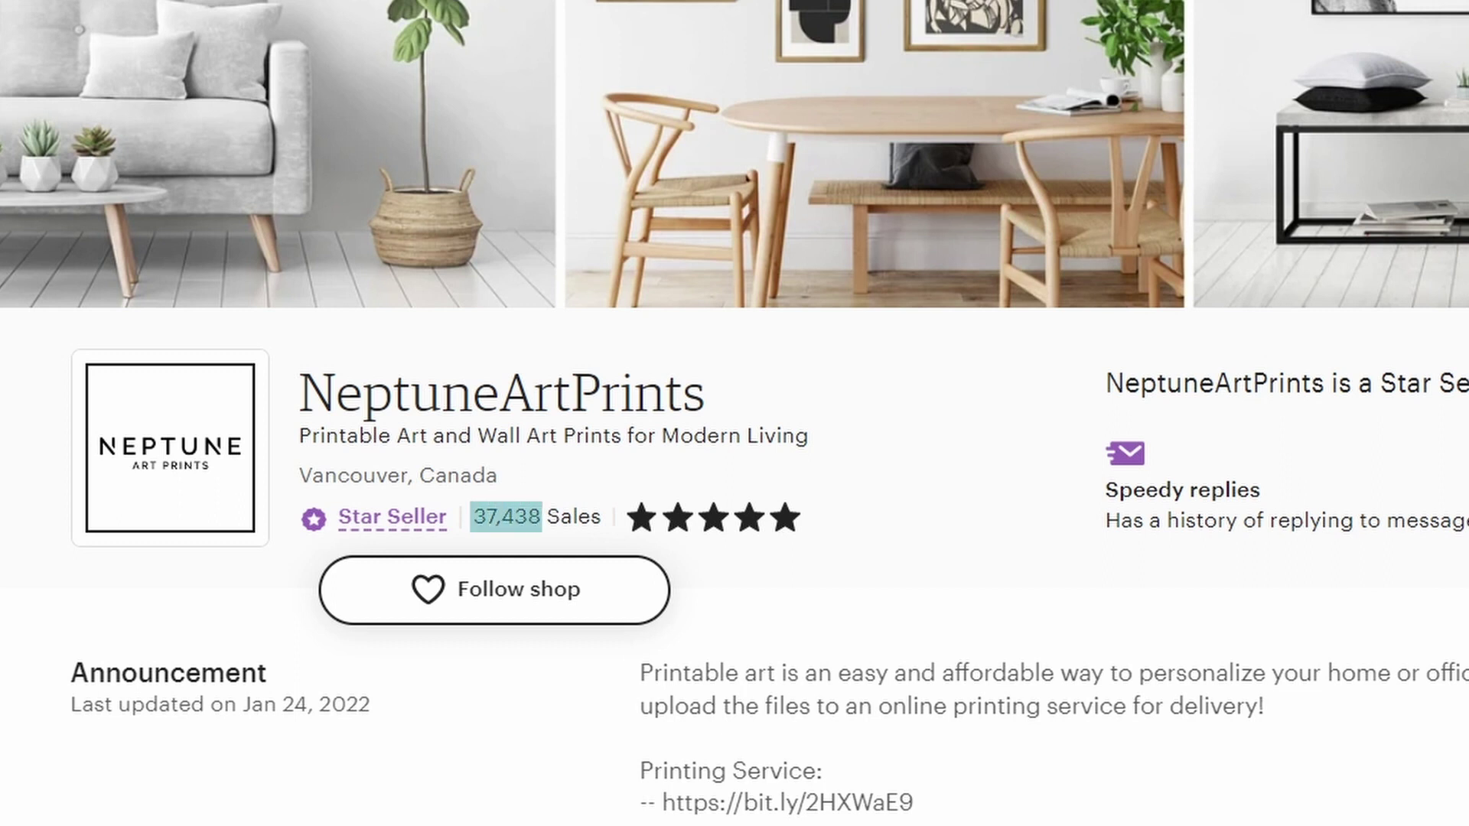
Multiply the 37,438 sales by 6 in Calculator to get 224,628.
left_click(909, 514)
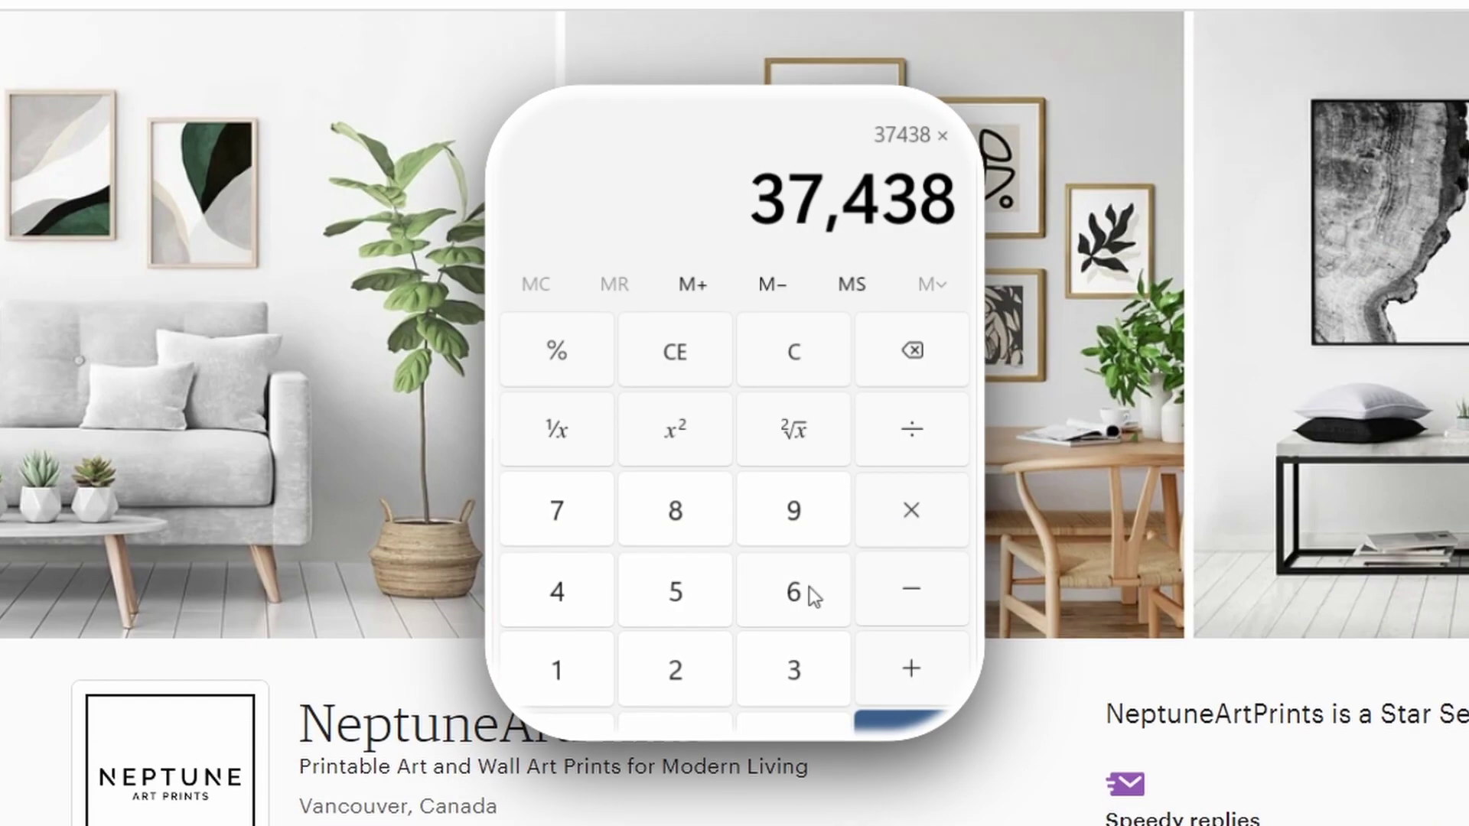
left_click(796, 593)
key("Return")
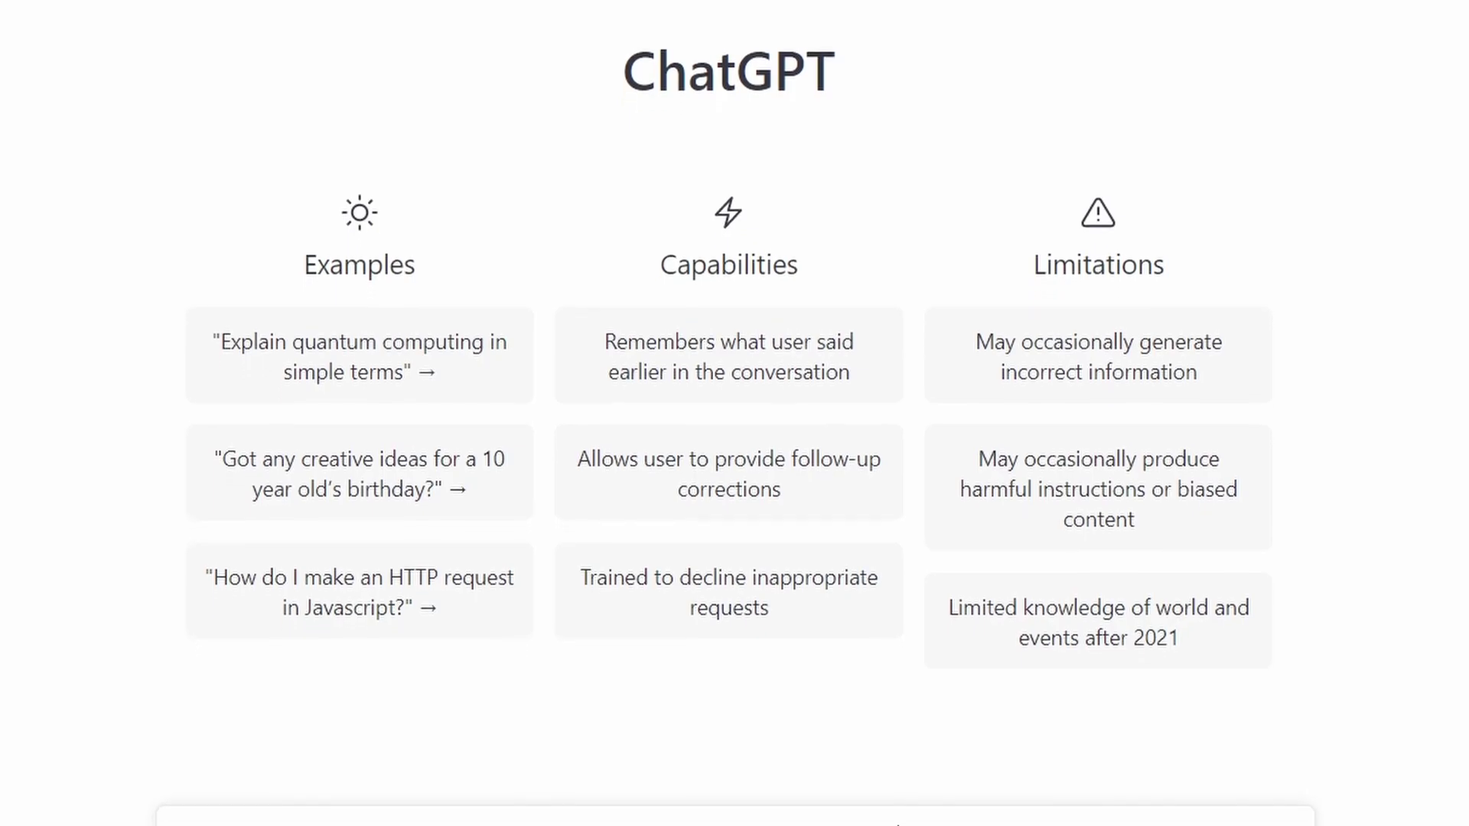
Type 'tor' in the upscaler app while preparing the 2x forest image upscale.
type("tor")
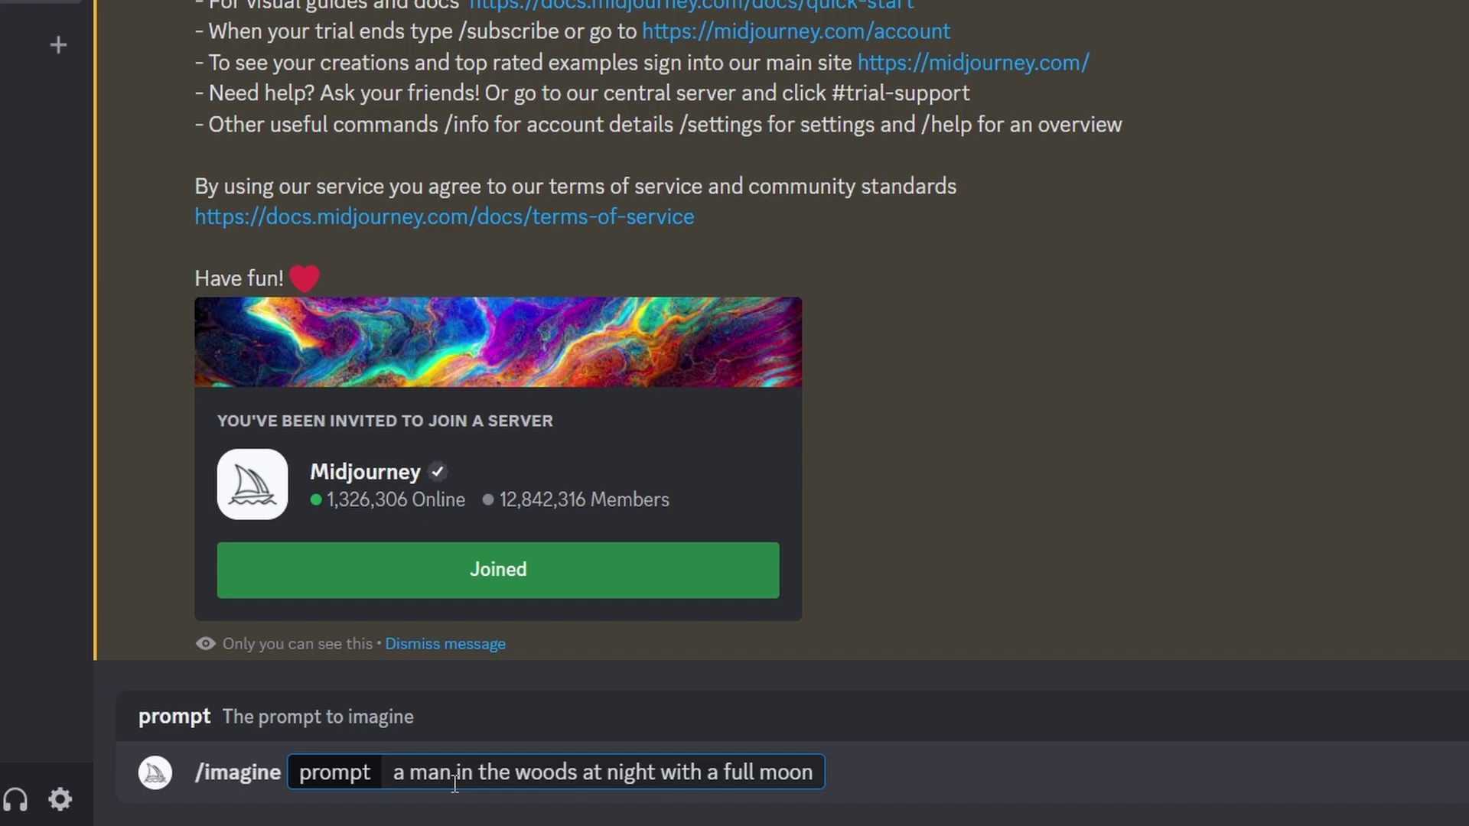
Write the forest prompt text, then copy ChatGPT's paragraph describing the man in the forest.
type("sits by a")
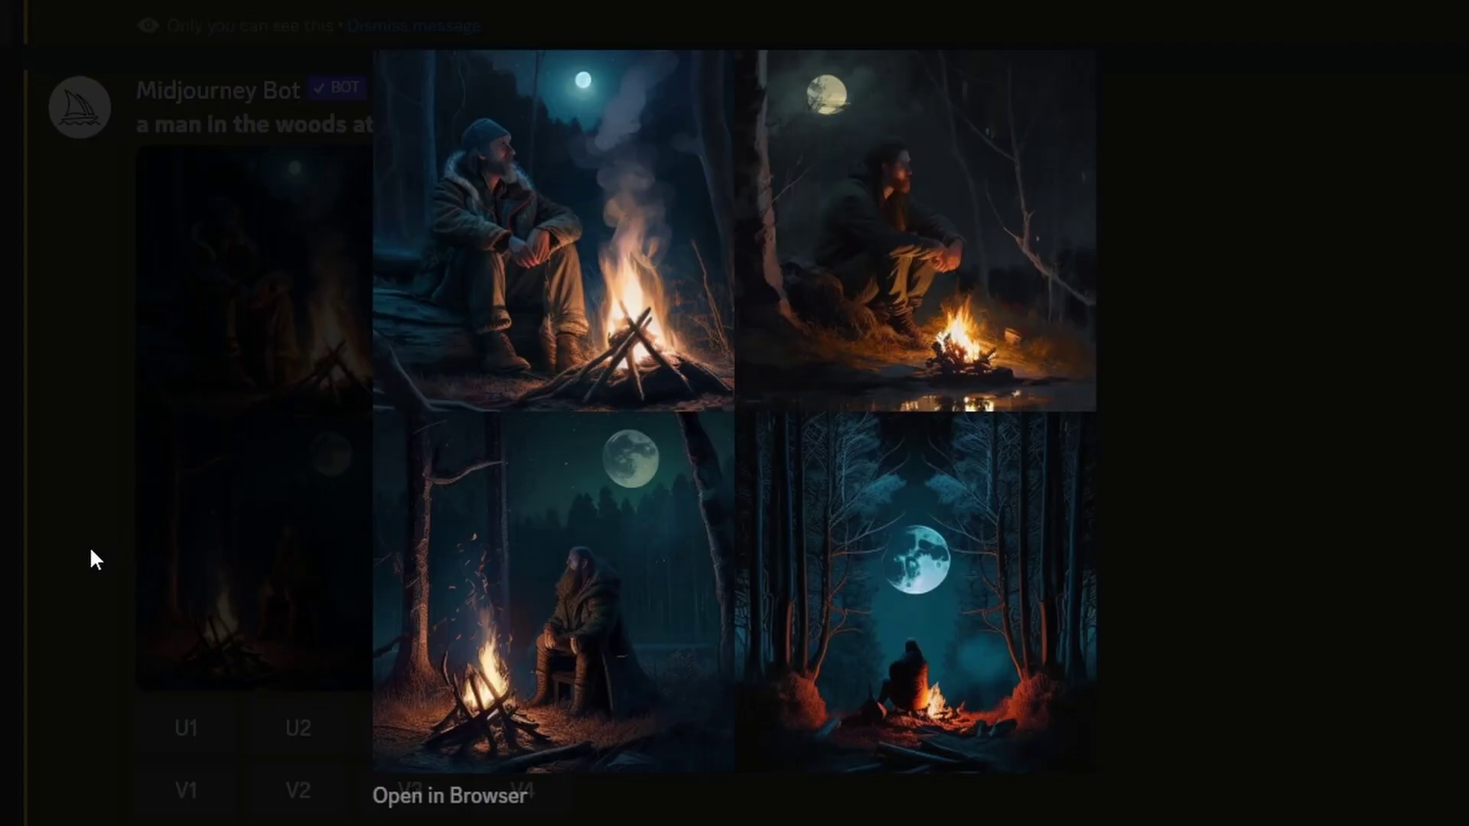
type("A")
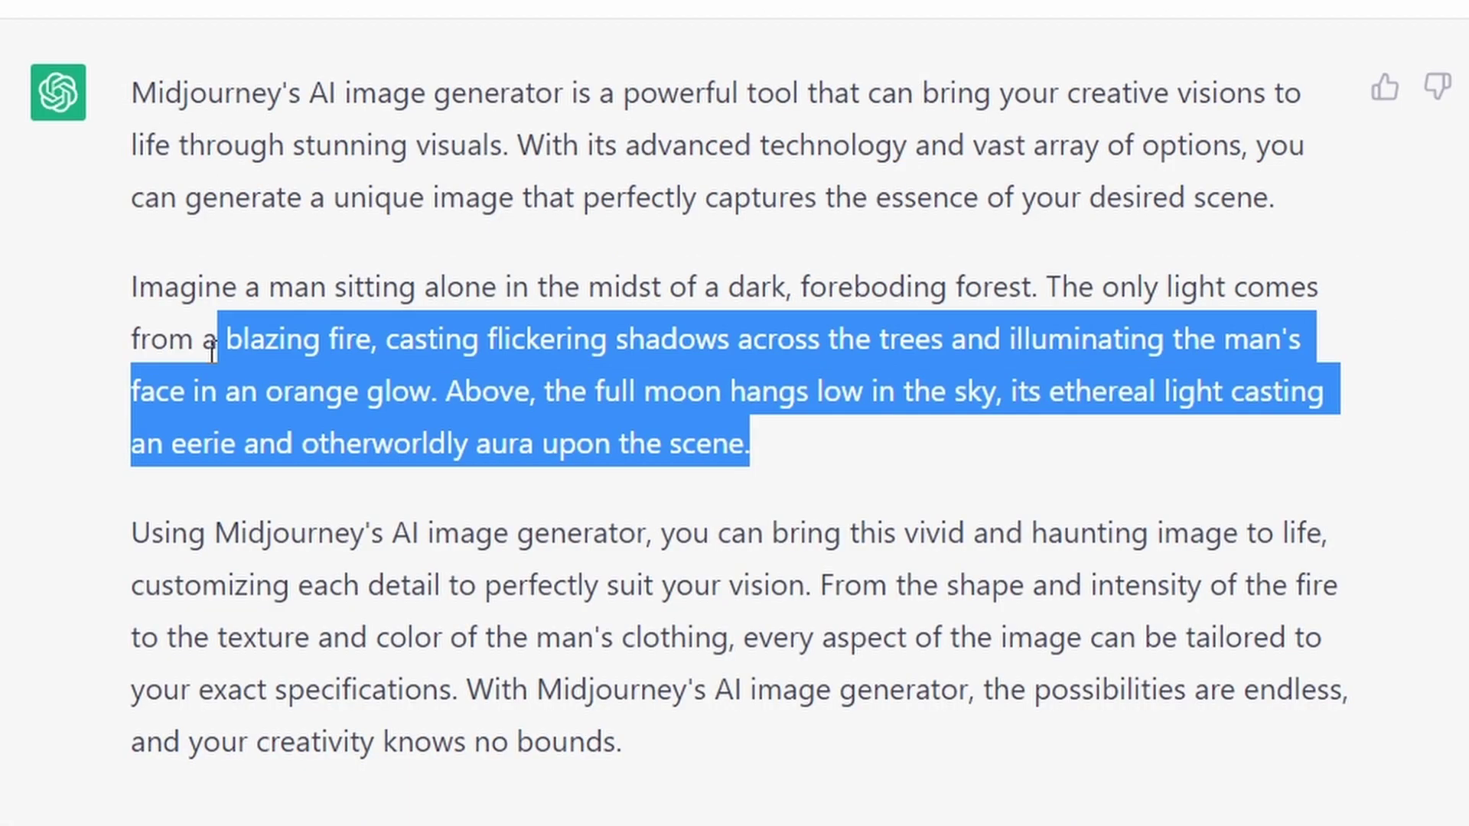
left_click_drag(214, 336, 112, 306)
right_click(348, 320)
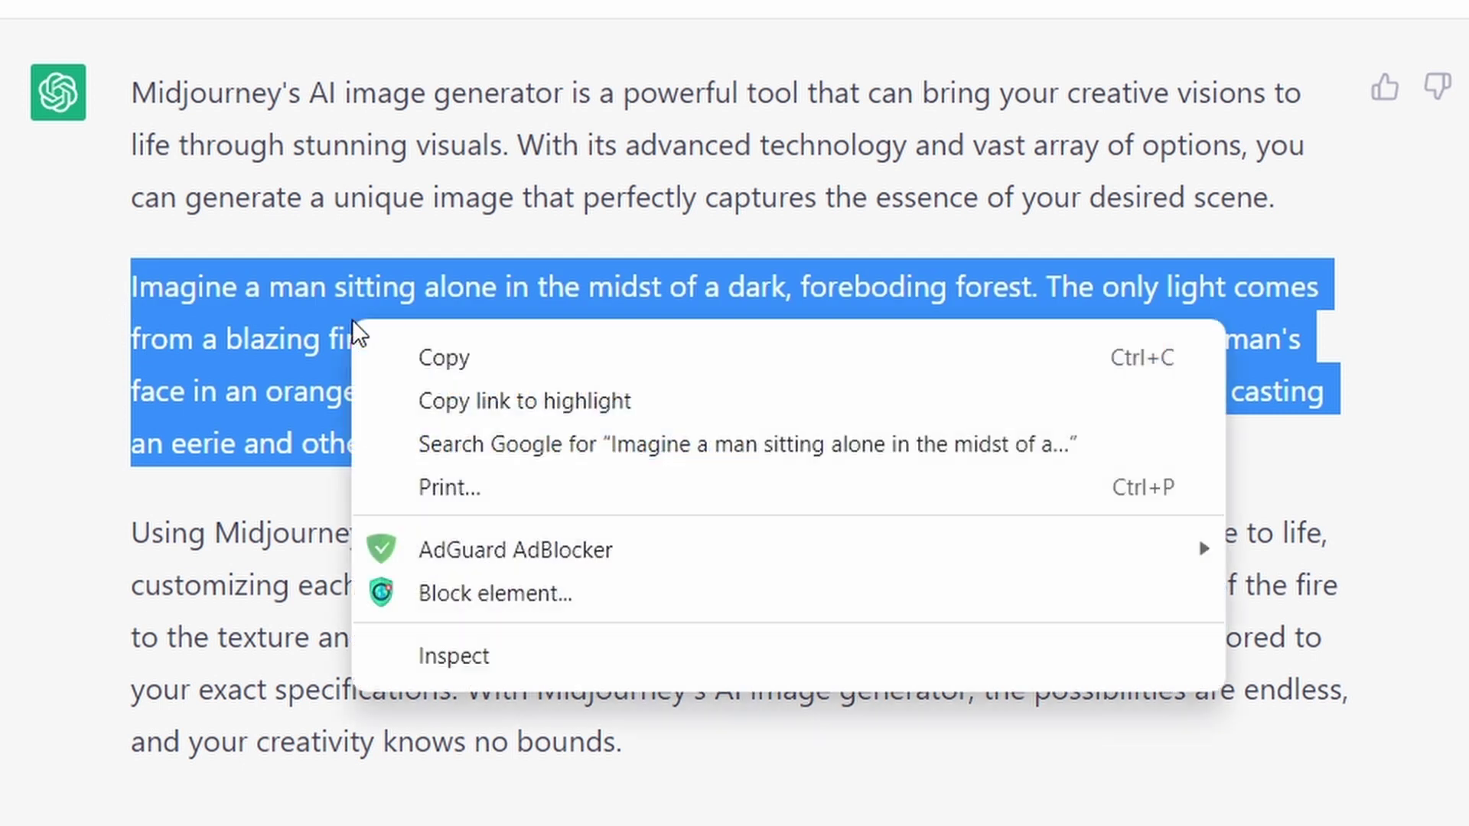
left_click(476, 347)
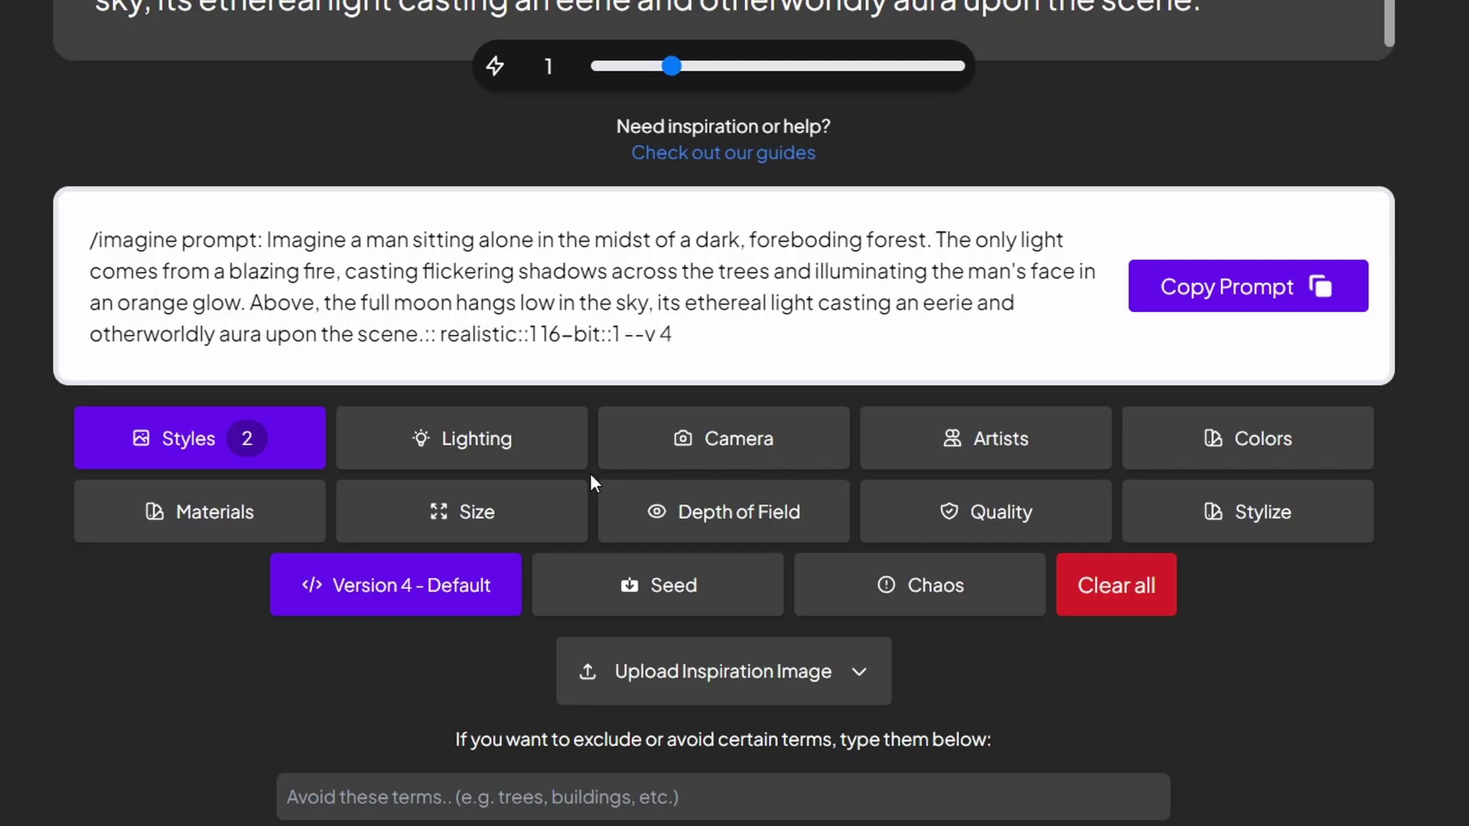
Browse the Lighting and Styles presets, then select the ChatGPT forest-scene paragraph for copying.
left_click(545, 461)
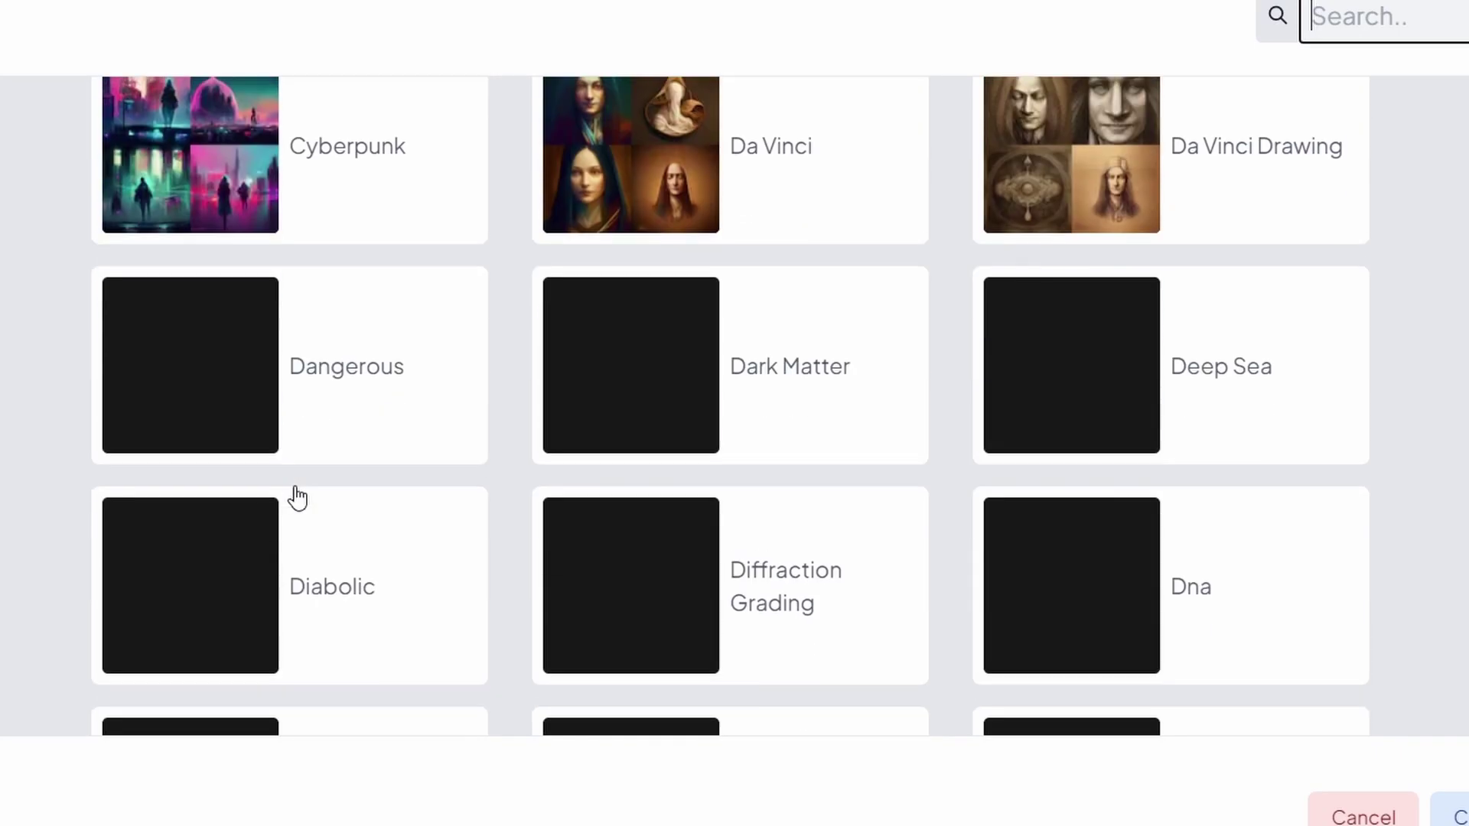
scroll(299, 498, "down", 20)
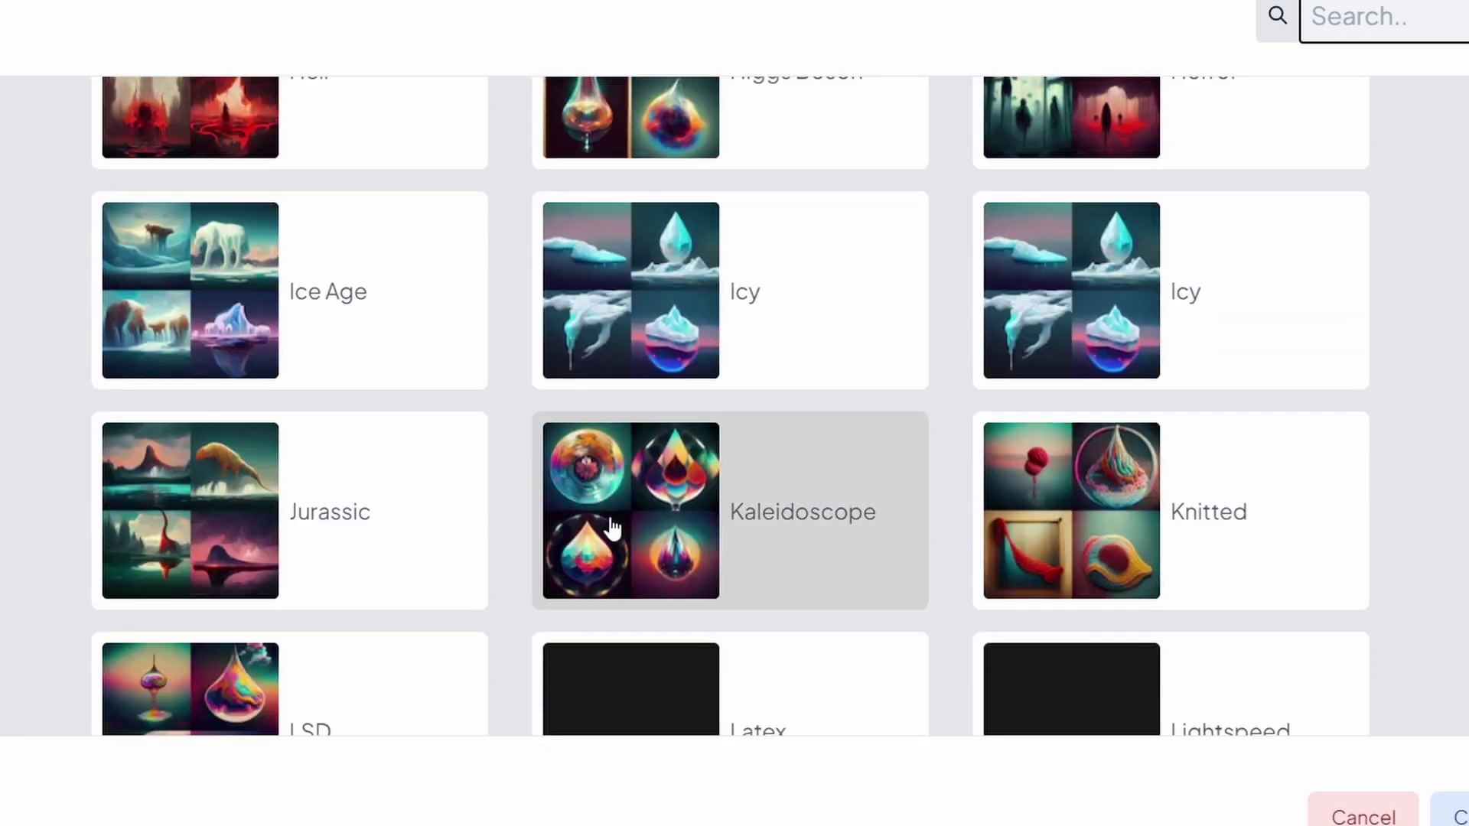
scroll(612, 526, "down", 20)
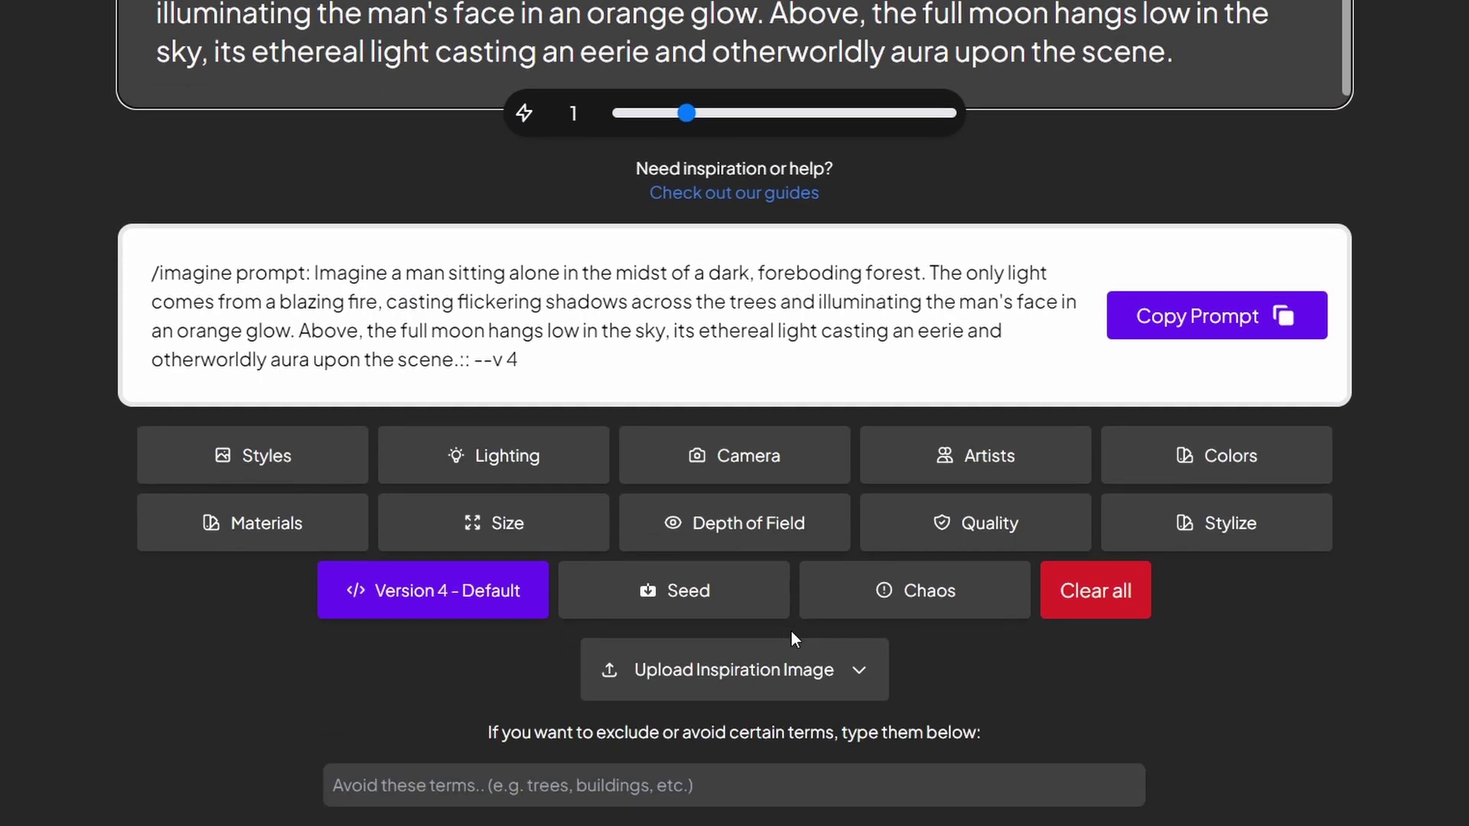
left_click(331, 470)
scroll(351, 479, "down", 5)
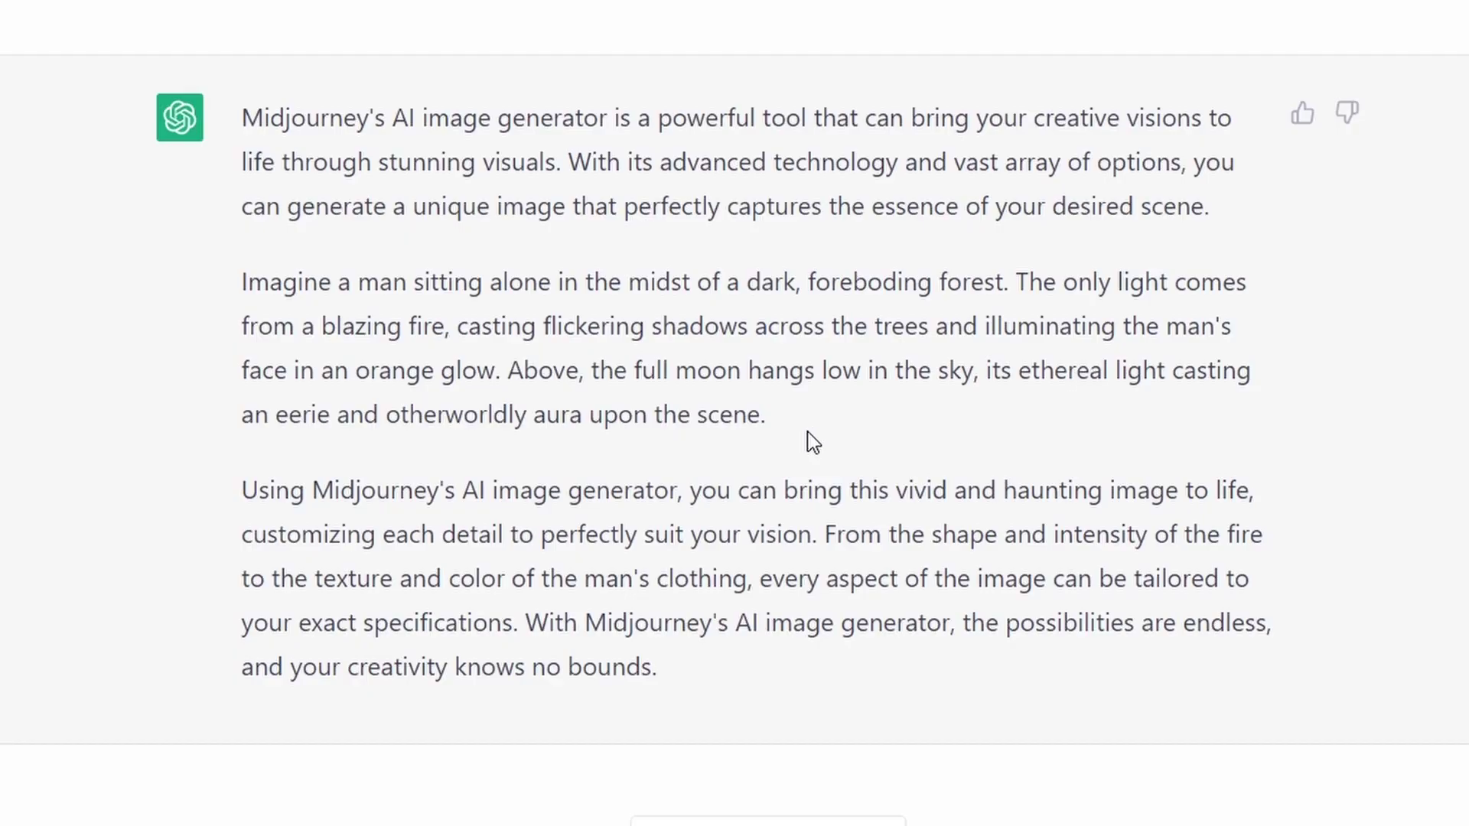
left_click_drag(767, 417, 223, 288)
right_click(428, 308)
Copy the forest-scene paragraph and paste it over the sample robot prompt.
left_click(535, 338)
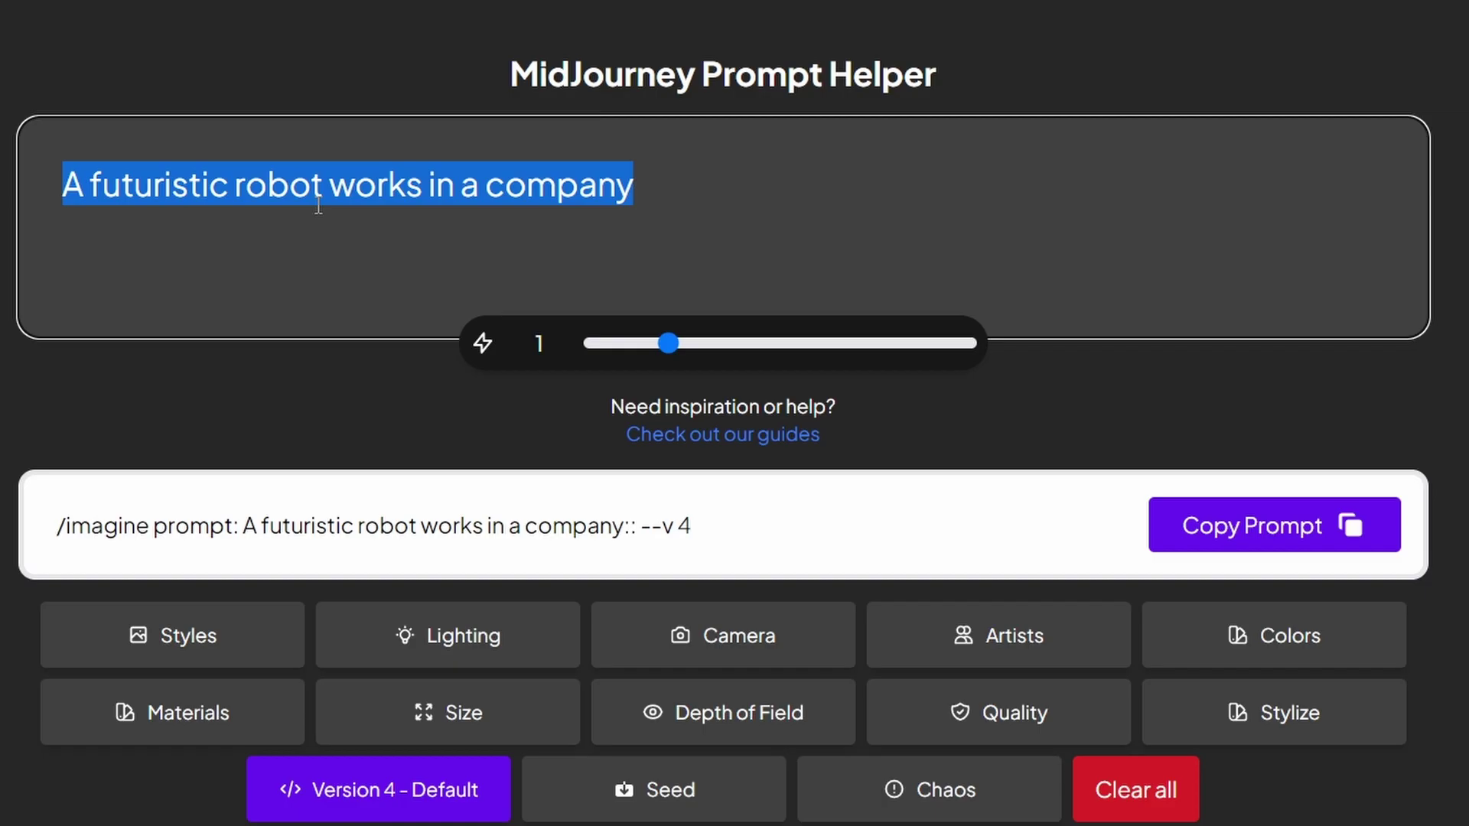
key("ctrl+v")
scroll(774, 224, "down", 1)
scroll(741, 673, "down", 4)
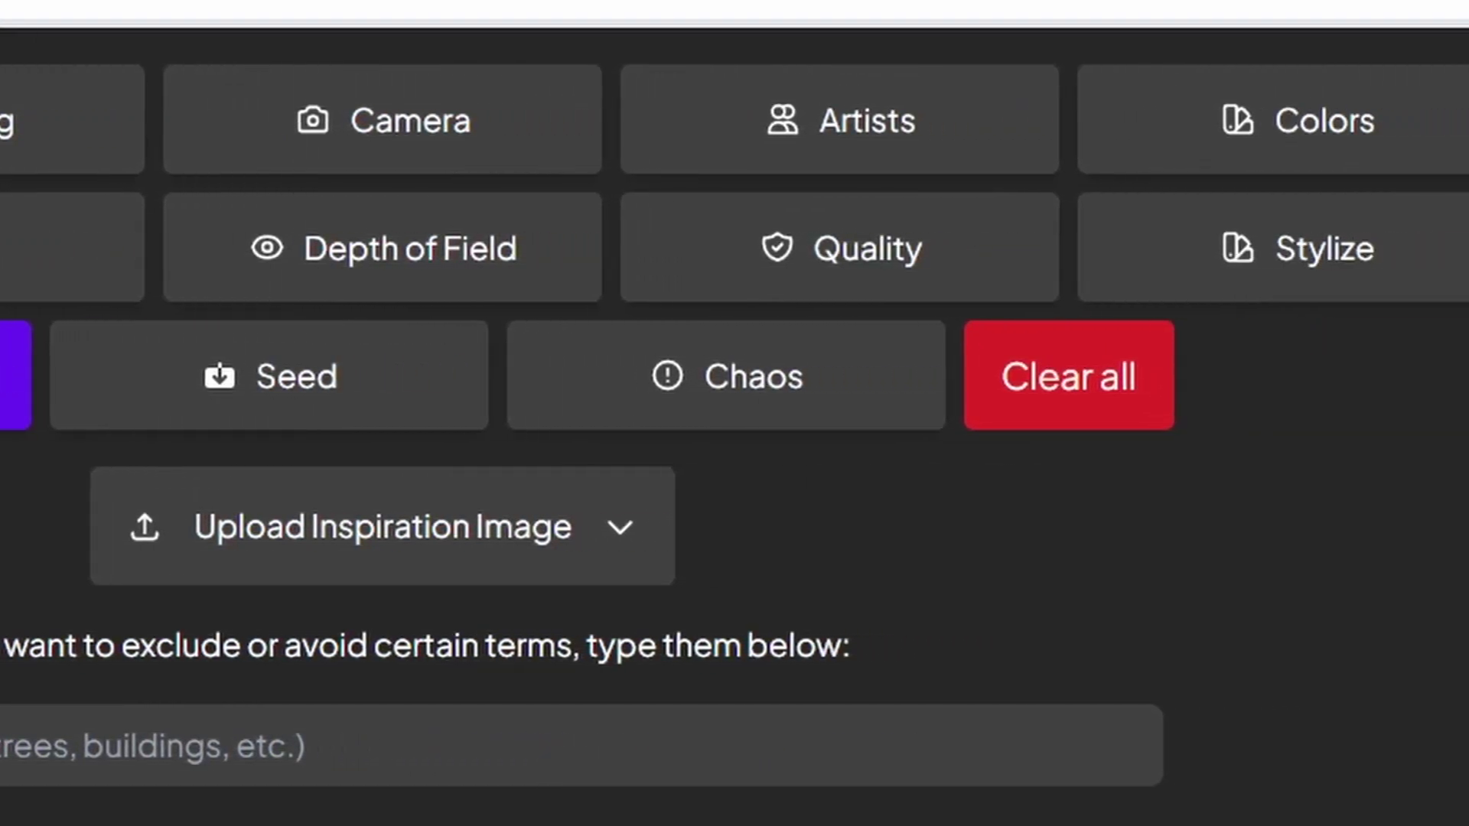
Add the 16-Bit style and Natural Lighting to the prompt.
left_click(256, 485)
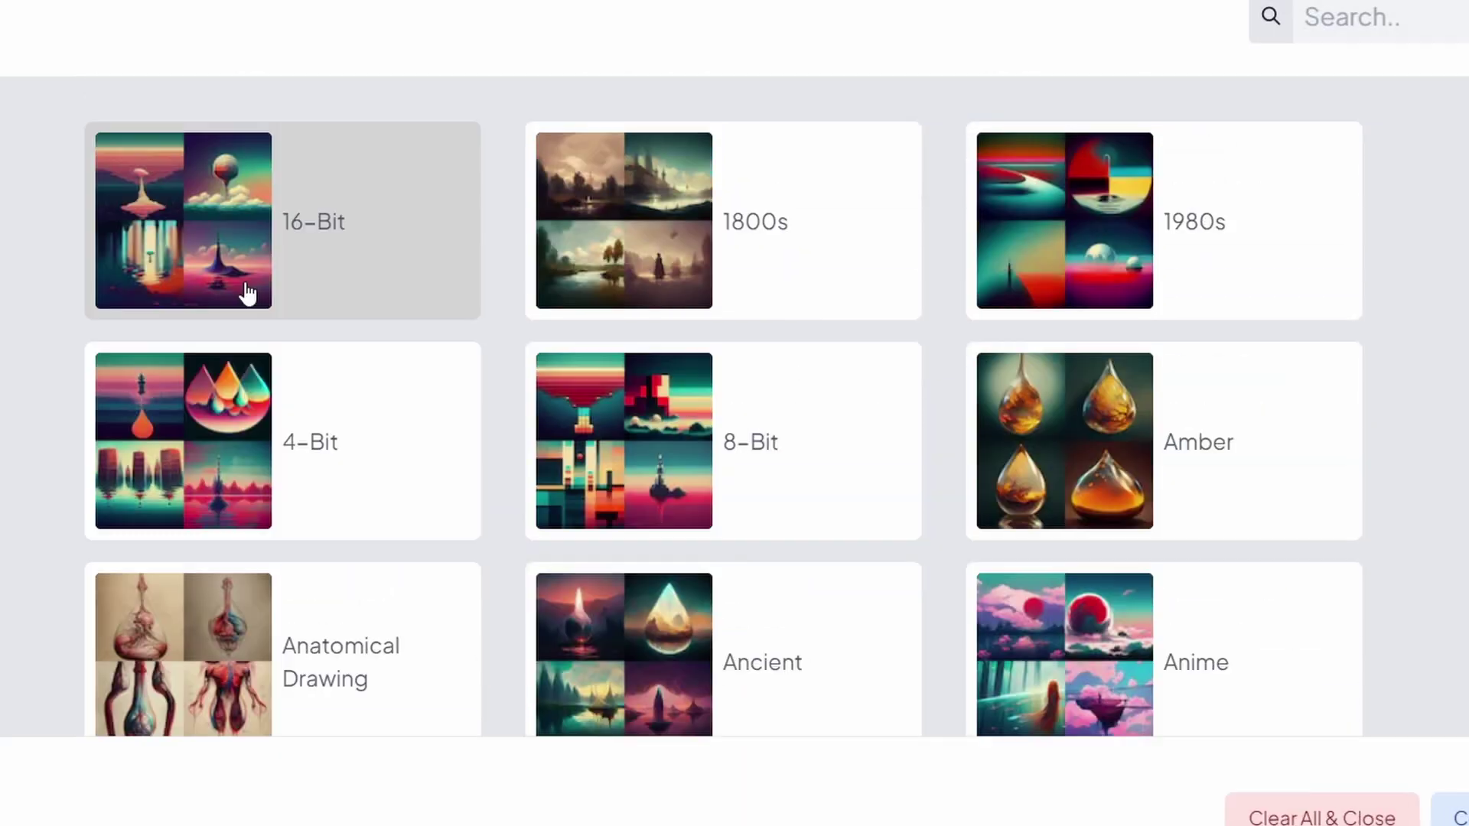
left_click(245, 292)
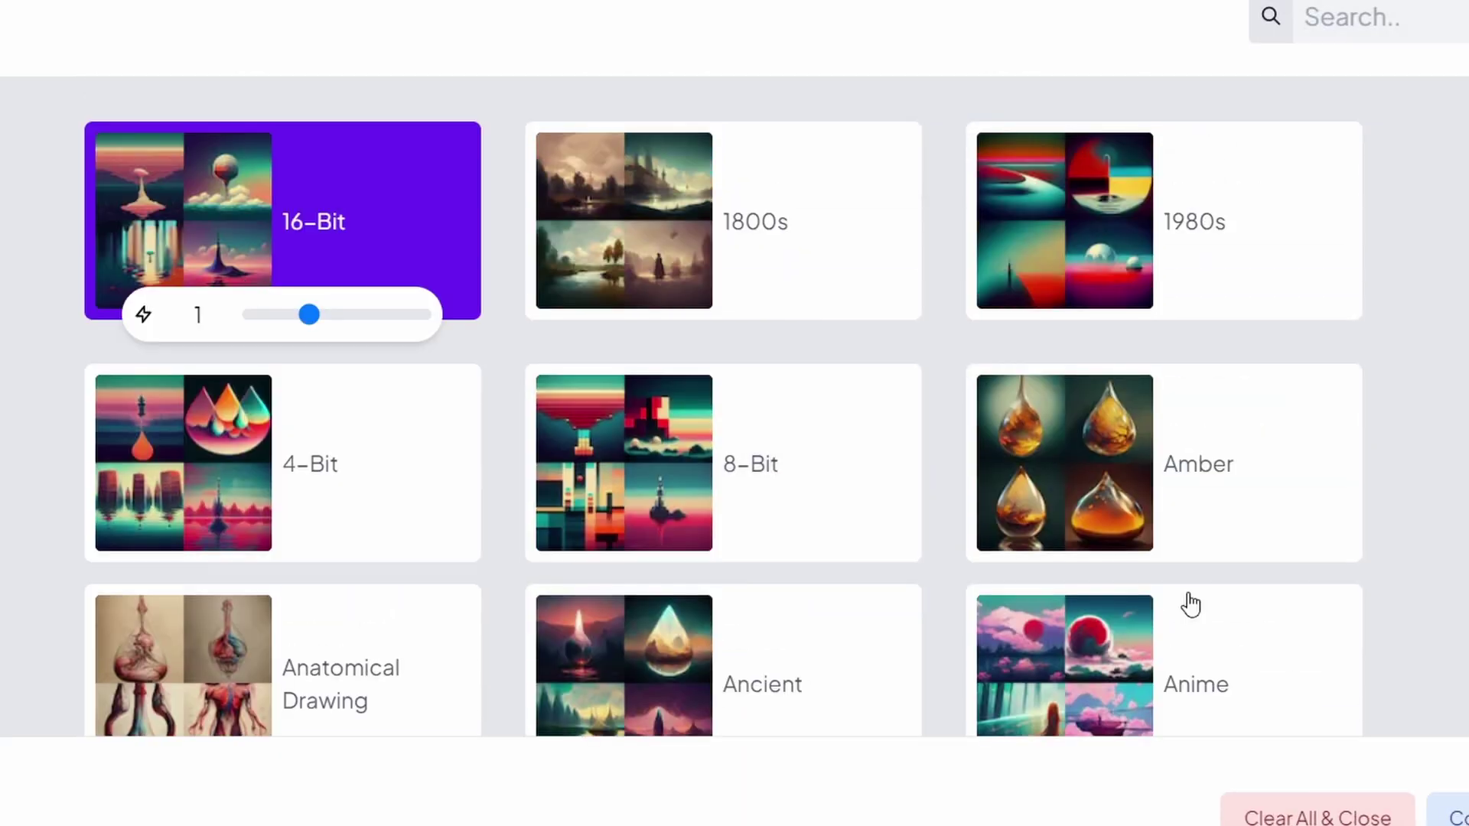
scroll(370, 383, "down", 15)
key("Escape")
left_click(538, 487)
scroll(715, 541, "up", 2)
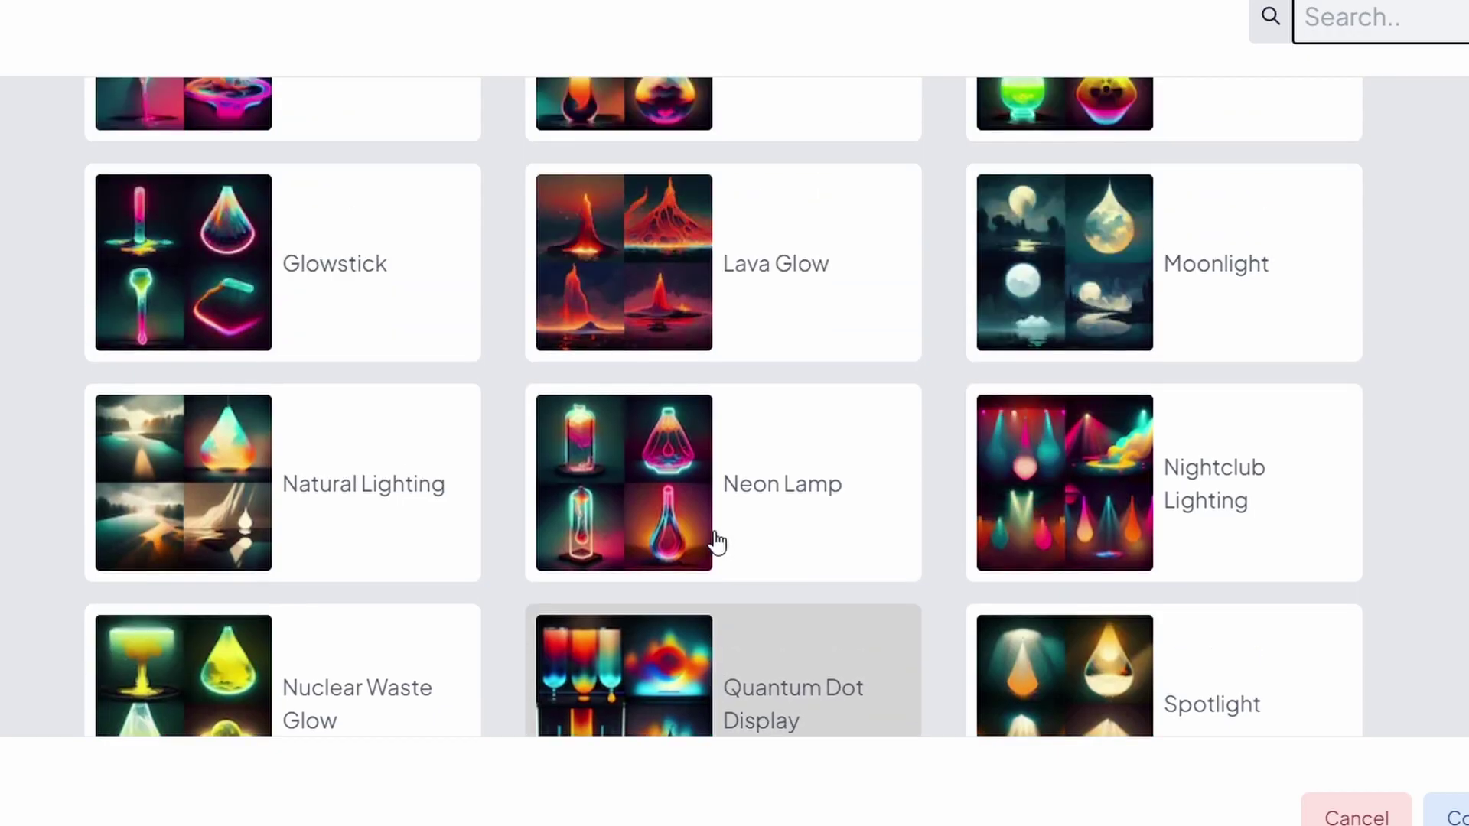
left_click(306, 486)
key("Escape")
Add the DSLR camera lens and set the image aspect ratio to 2:1.
left_click(816, 462)
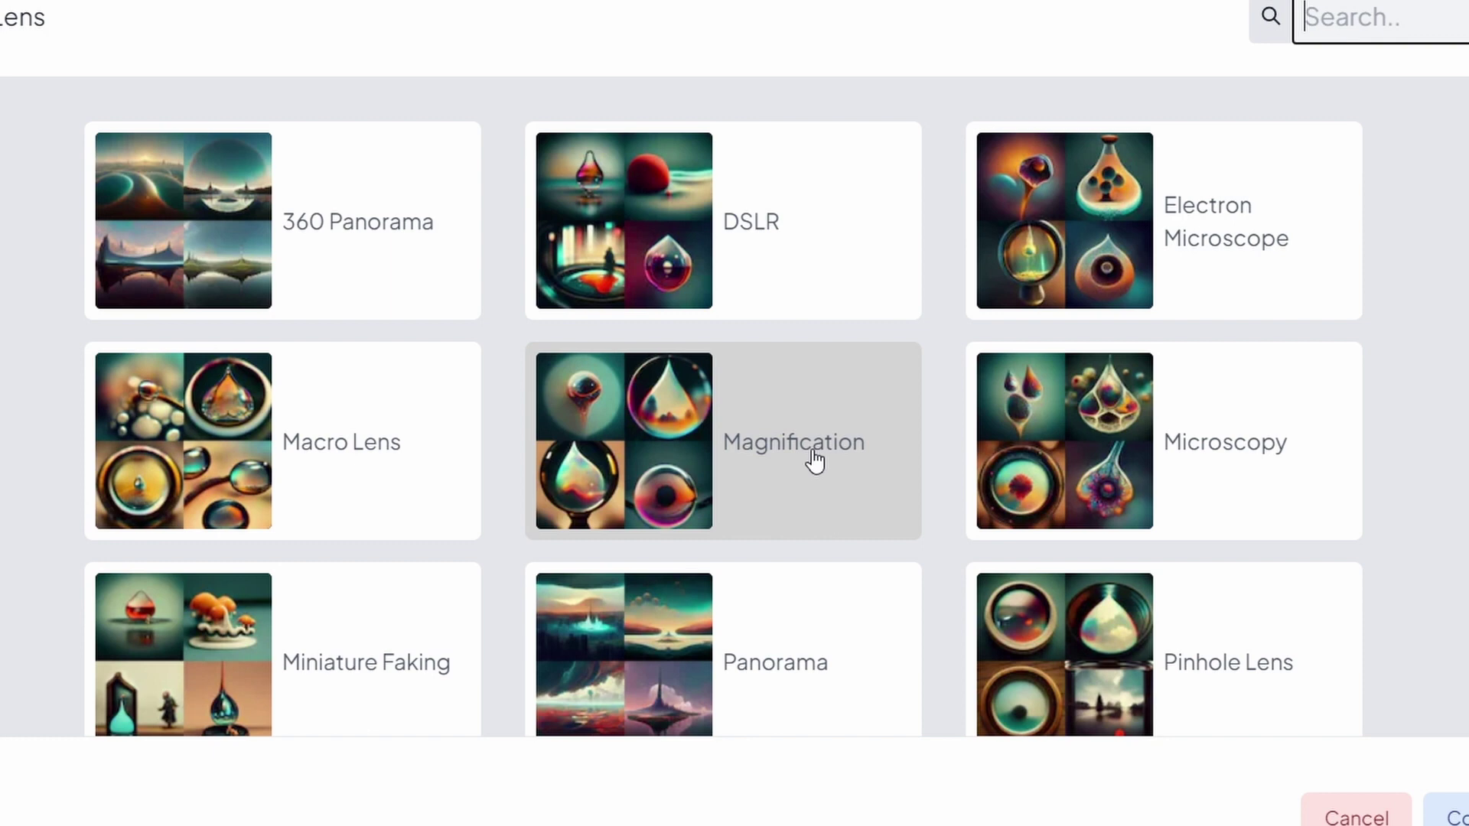
left_click(807, 286)
key("Escape")
left_click(534, 545)
scroll(750, 305, "down", 5)
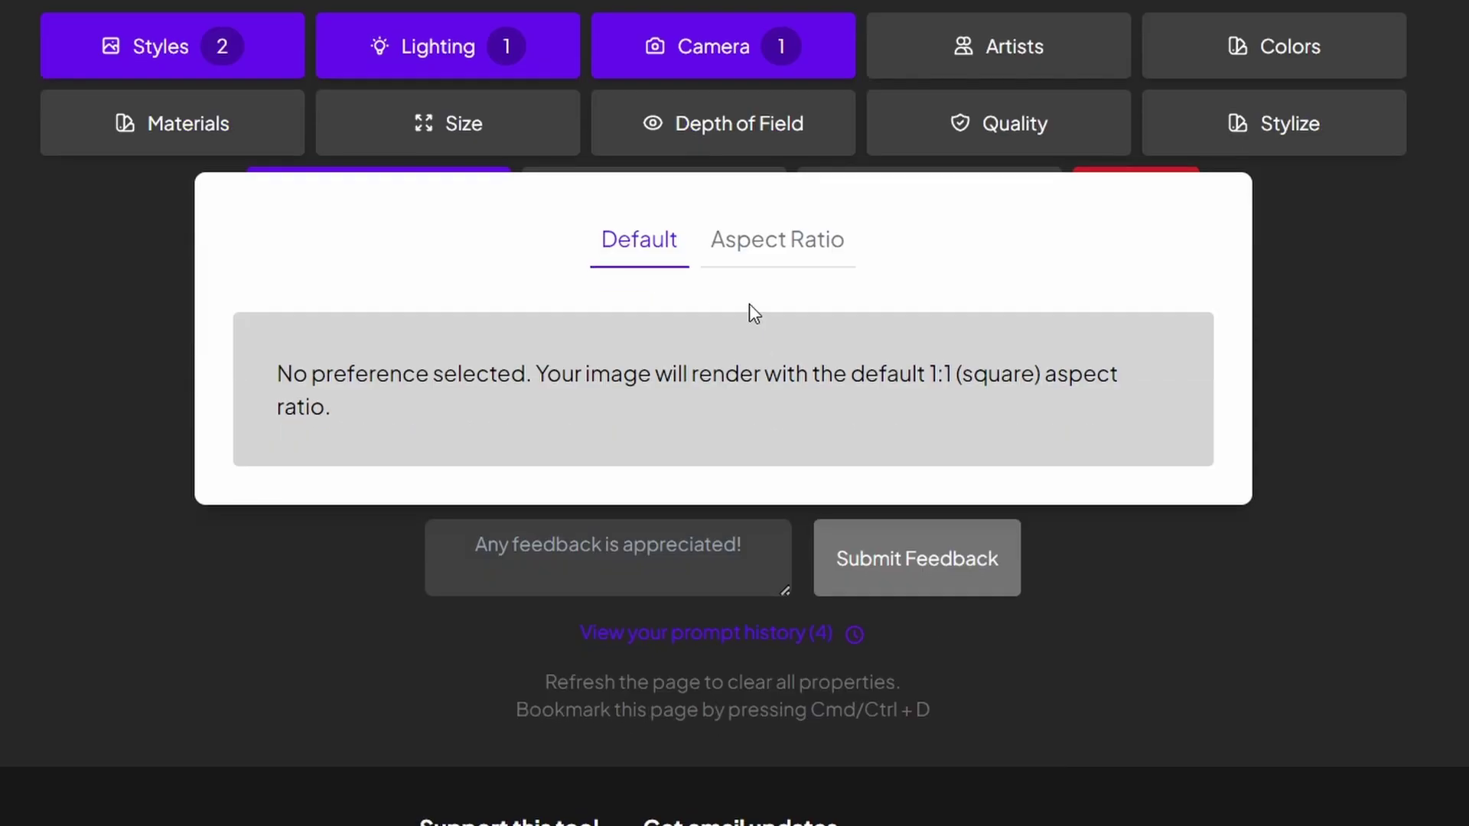
left_click(774, 244)
left_click(769, 402)
left_click(747, 496)
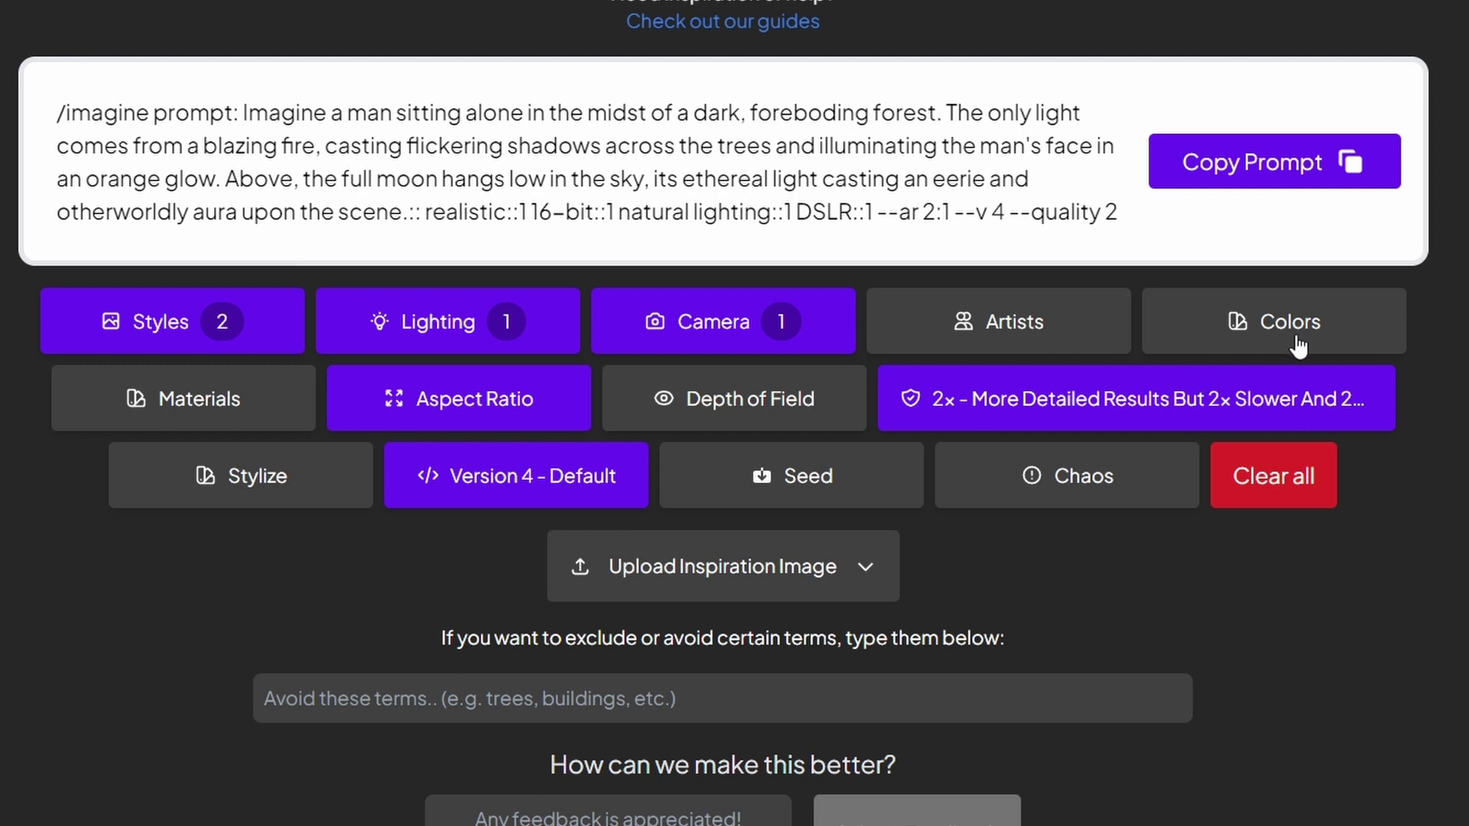
scroll(1299, 346, "up", 5)
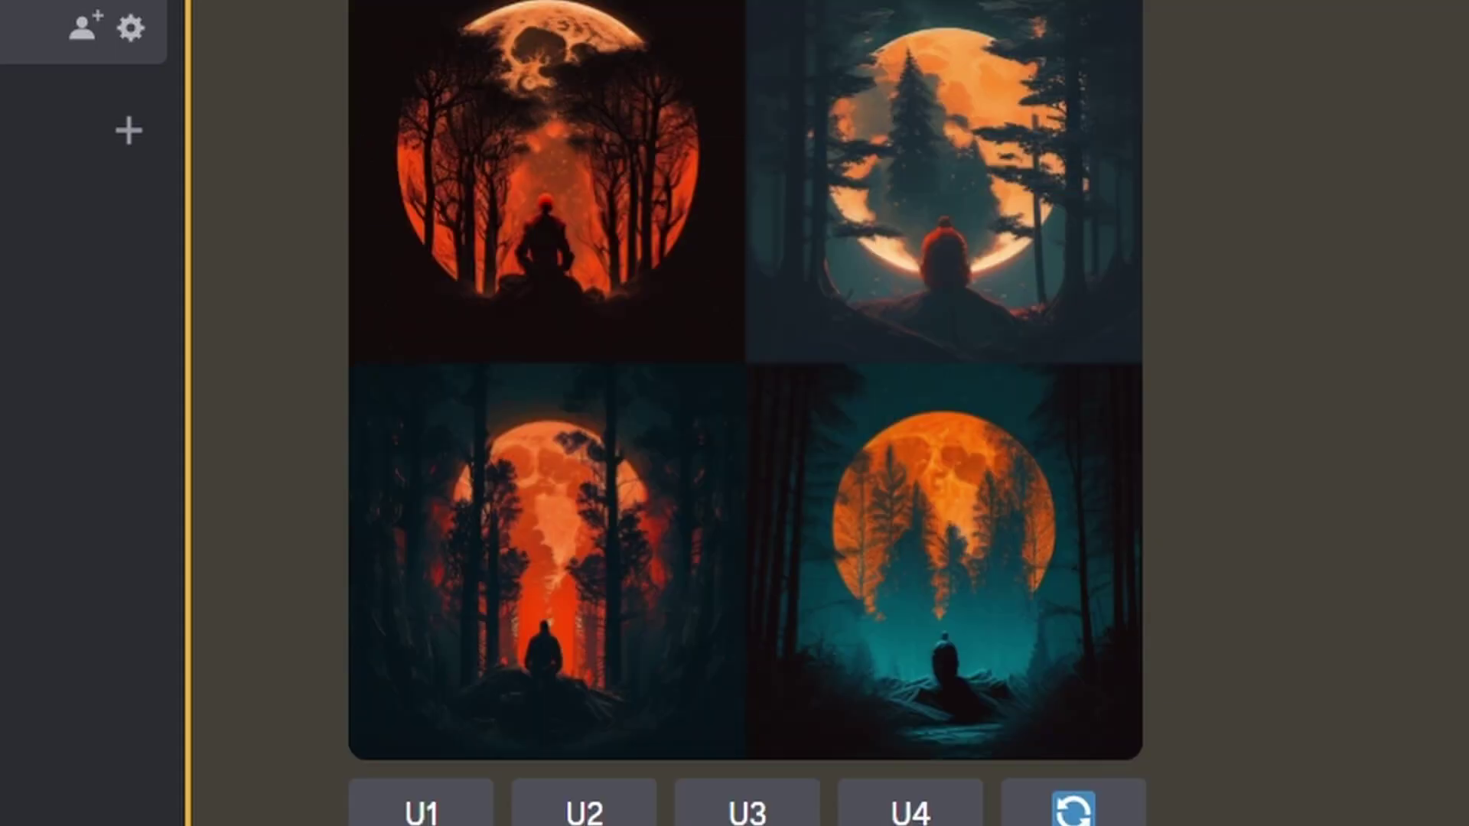
Scroll through the Midjourney moonlit-forest image grid in Discord.
scroll(747, 413, "up", 1)
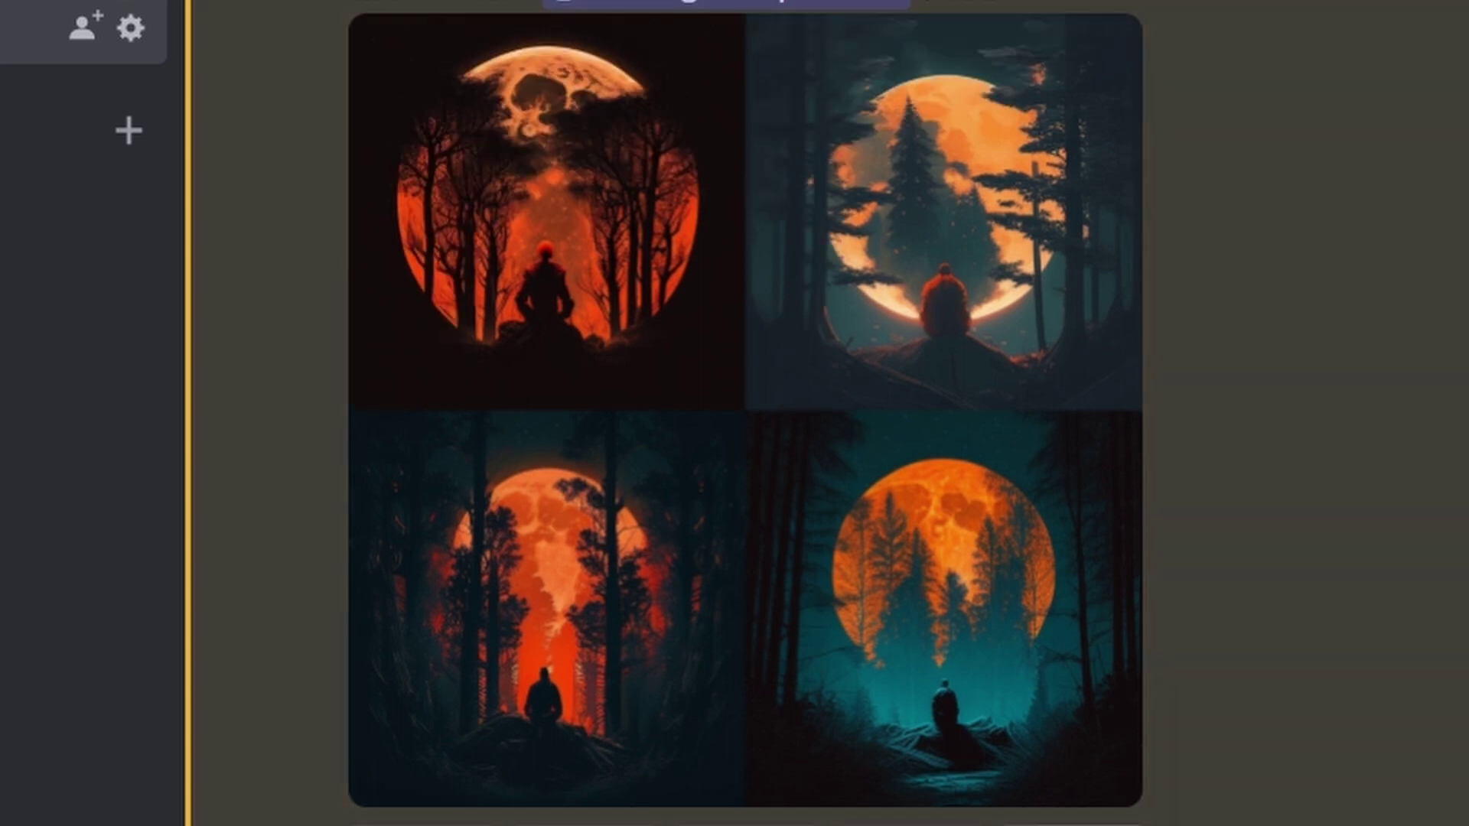
scroll(746, 413, "down", 2)
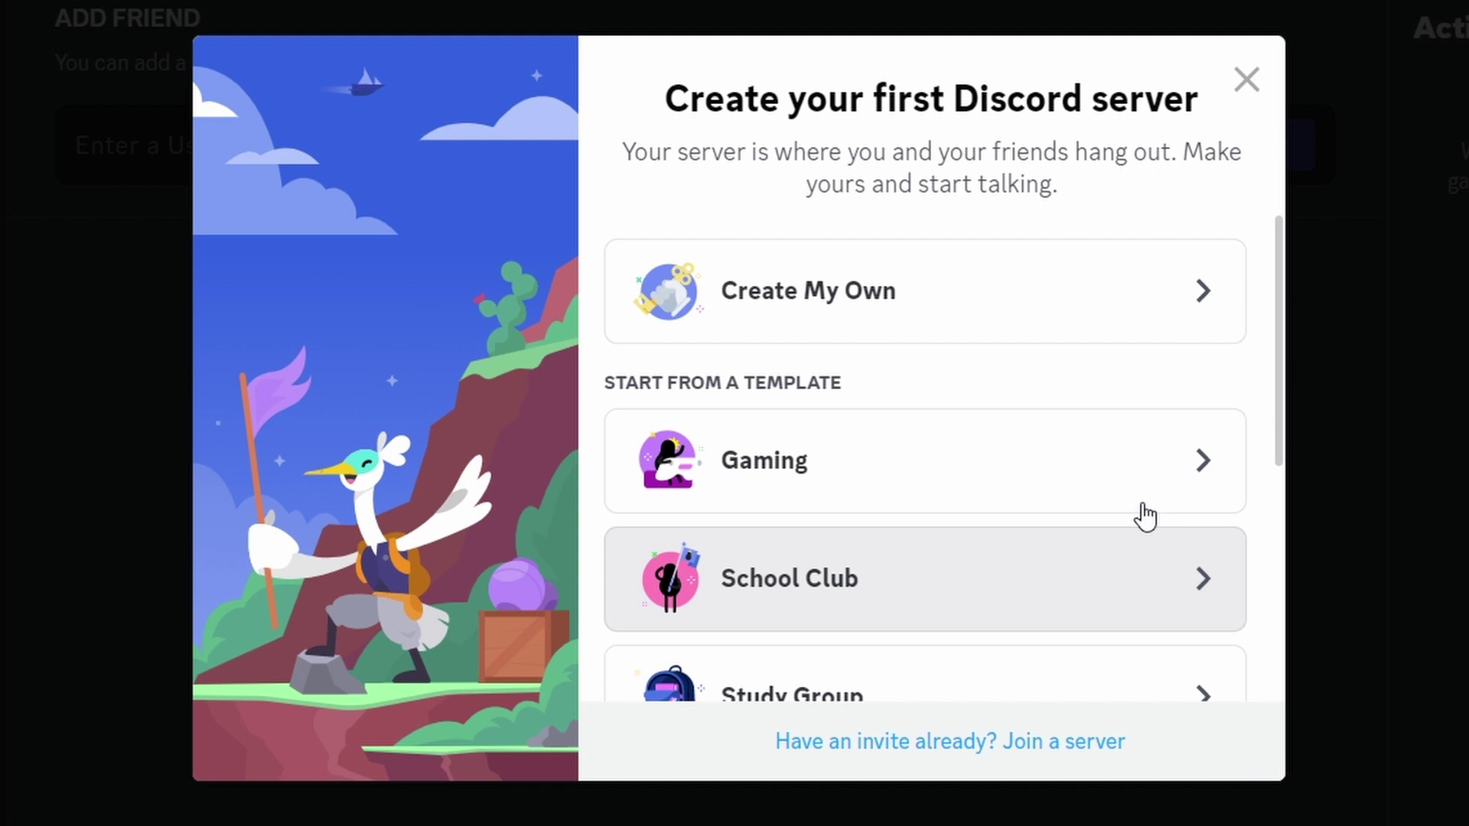
Create a server from scratch for you and your friends, keeping the default name.
left_click(986, 307)
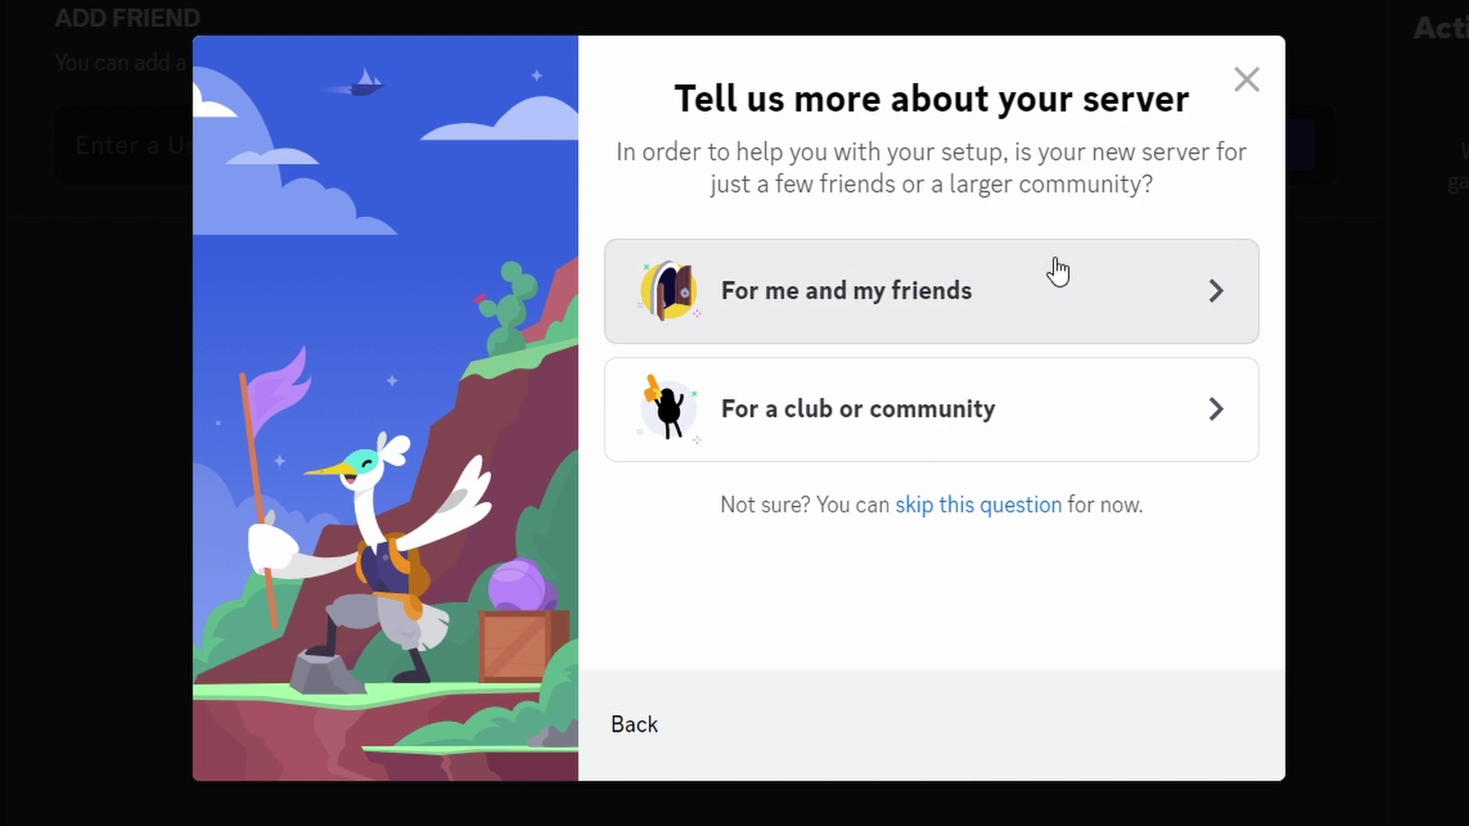
left_click(1074, 306)
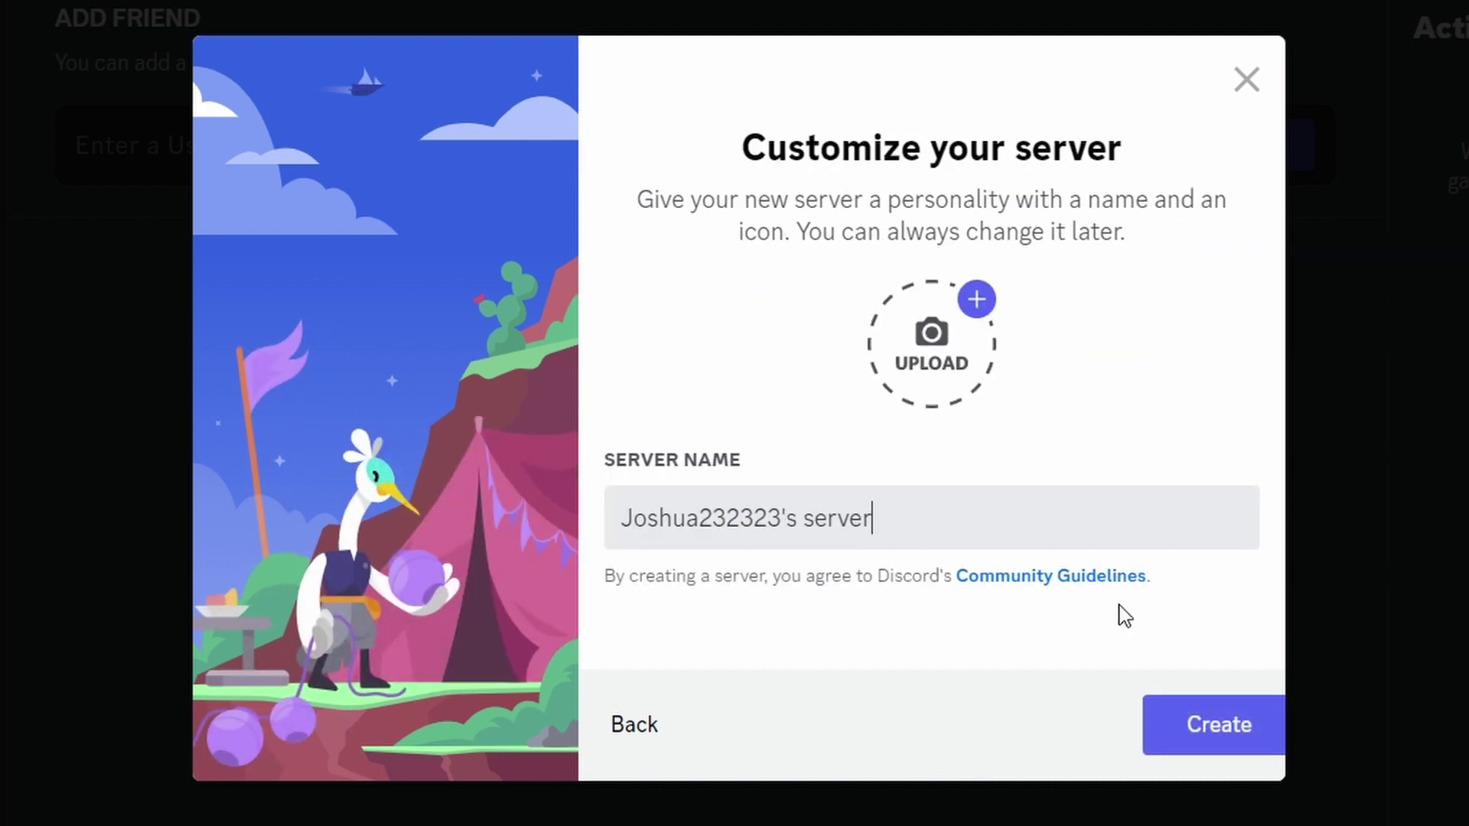
left_click(1186, 740)
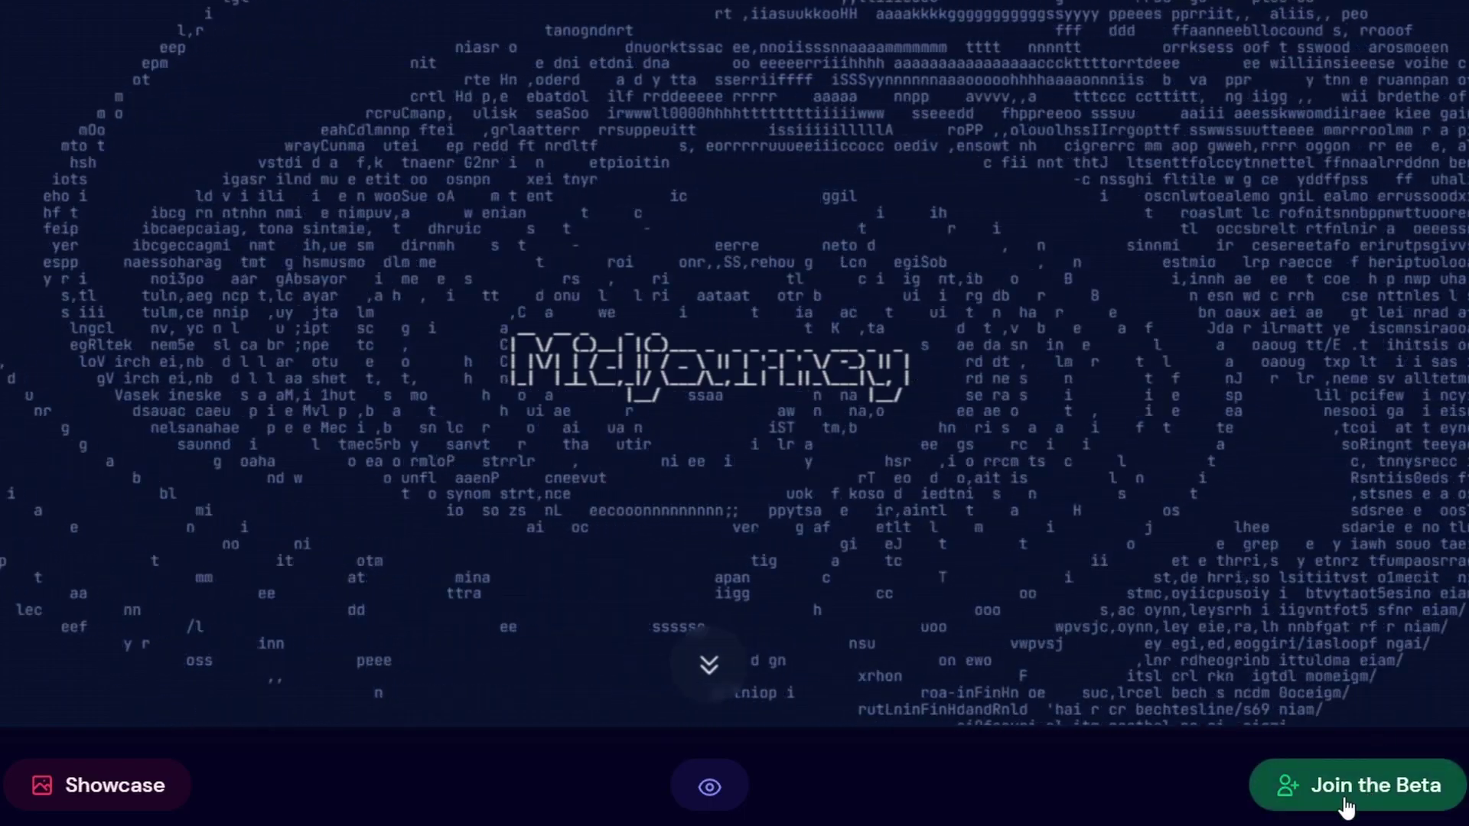
Join the Midjourney beta server and scroll newbies-25 down to the newest generating job.
left_click(1344, 802)
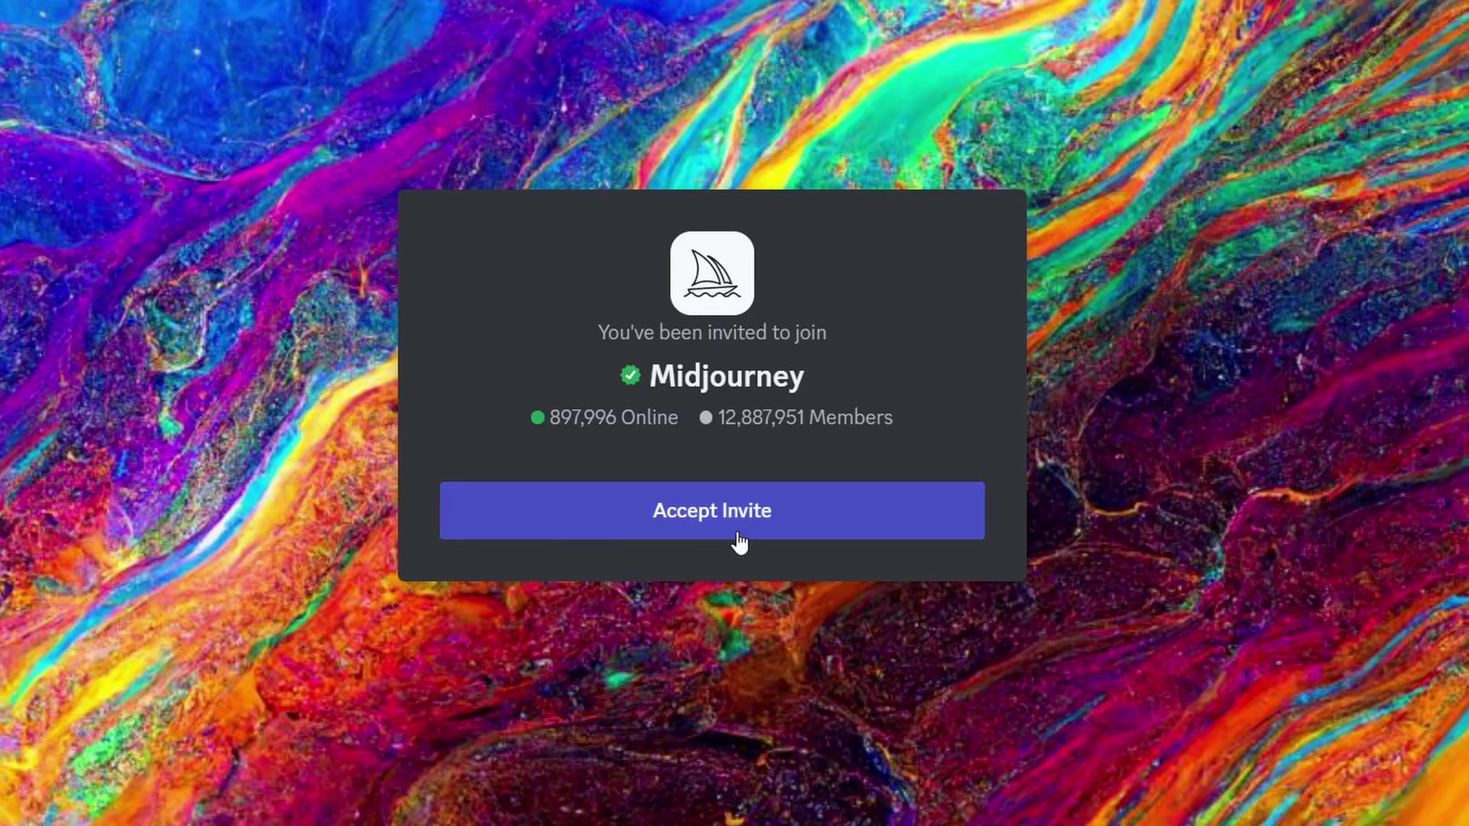
left_click(737, 534)
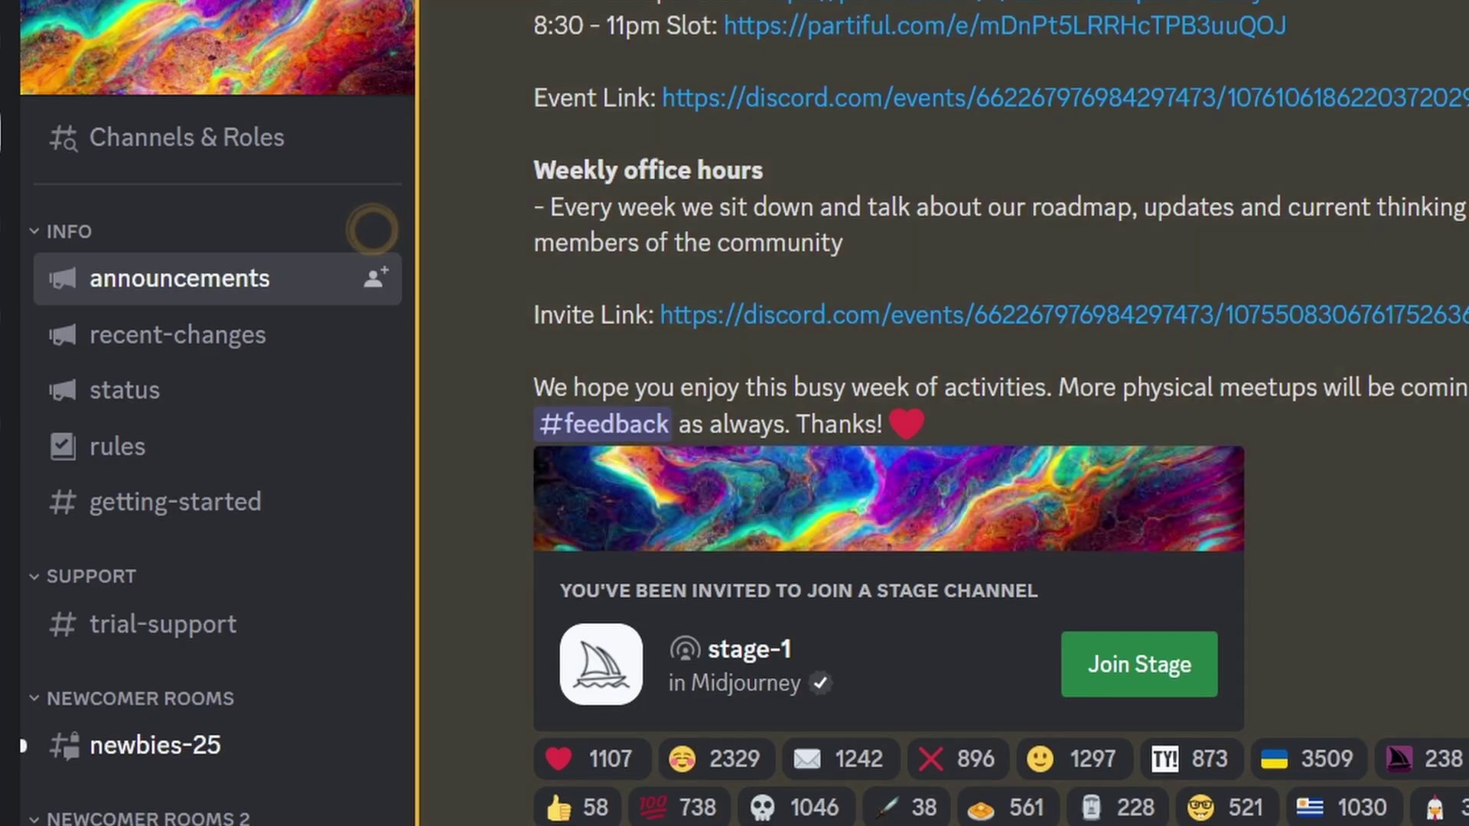
left_click(143, 749)
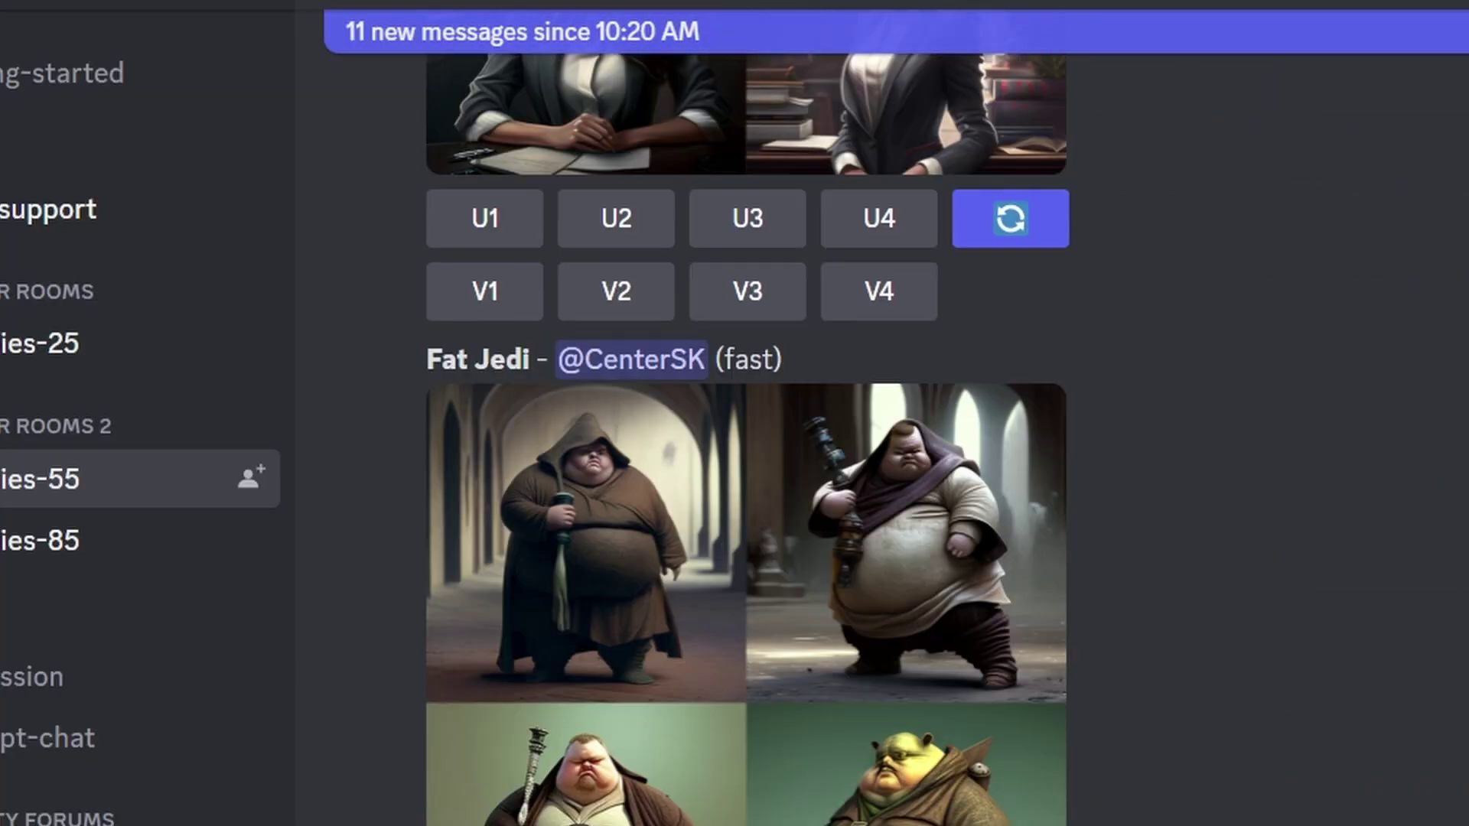
scroll(746, 437, "down", 20)
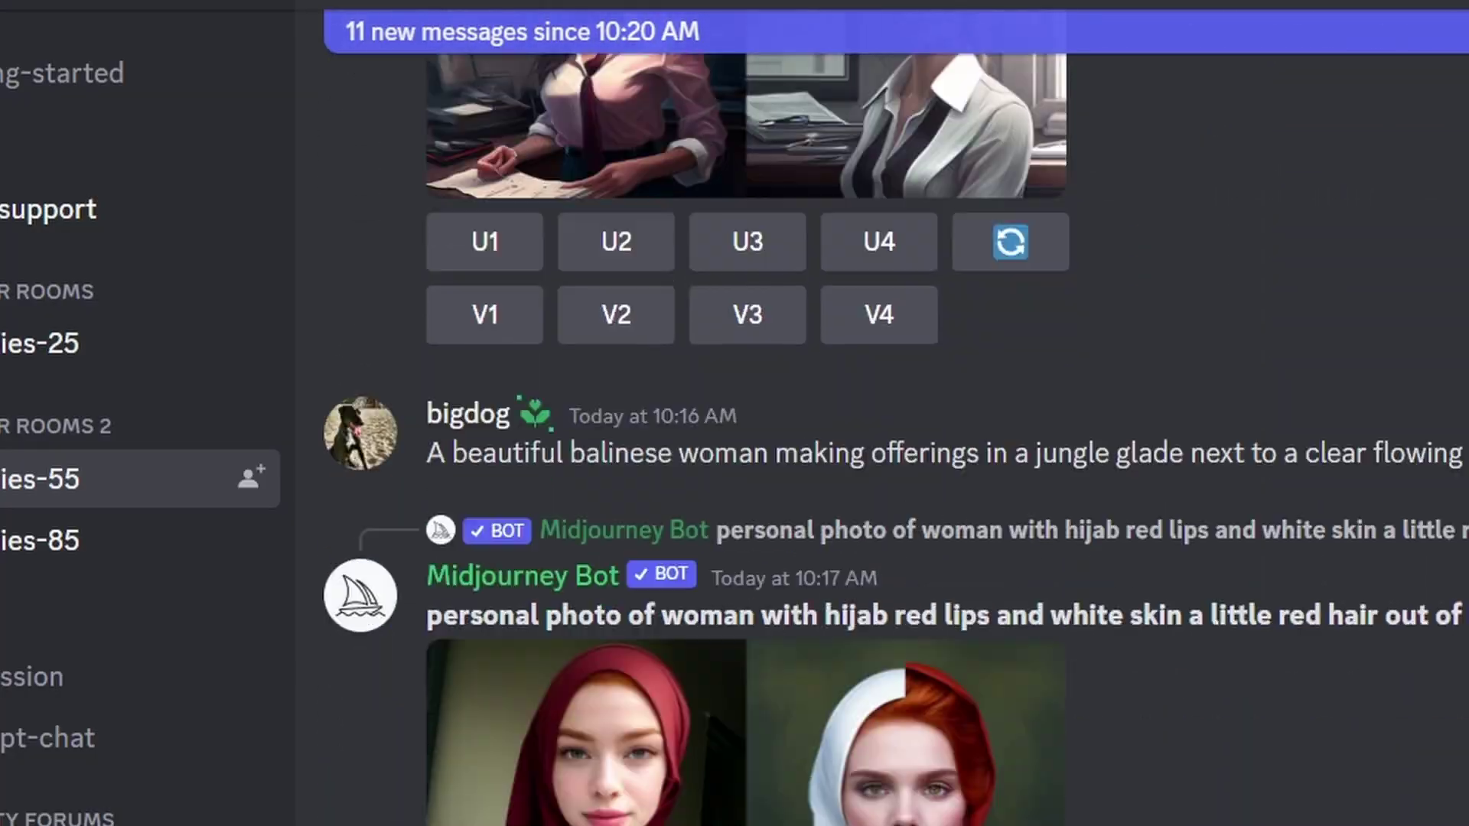
scroll(746, 436, "down", 5)
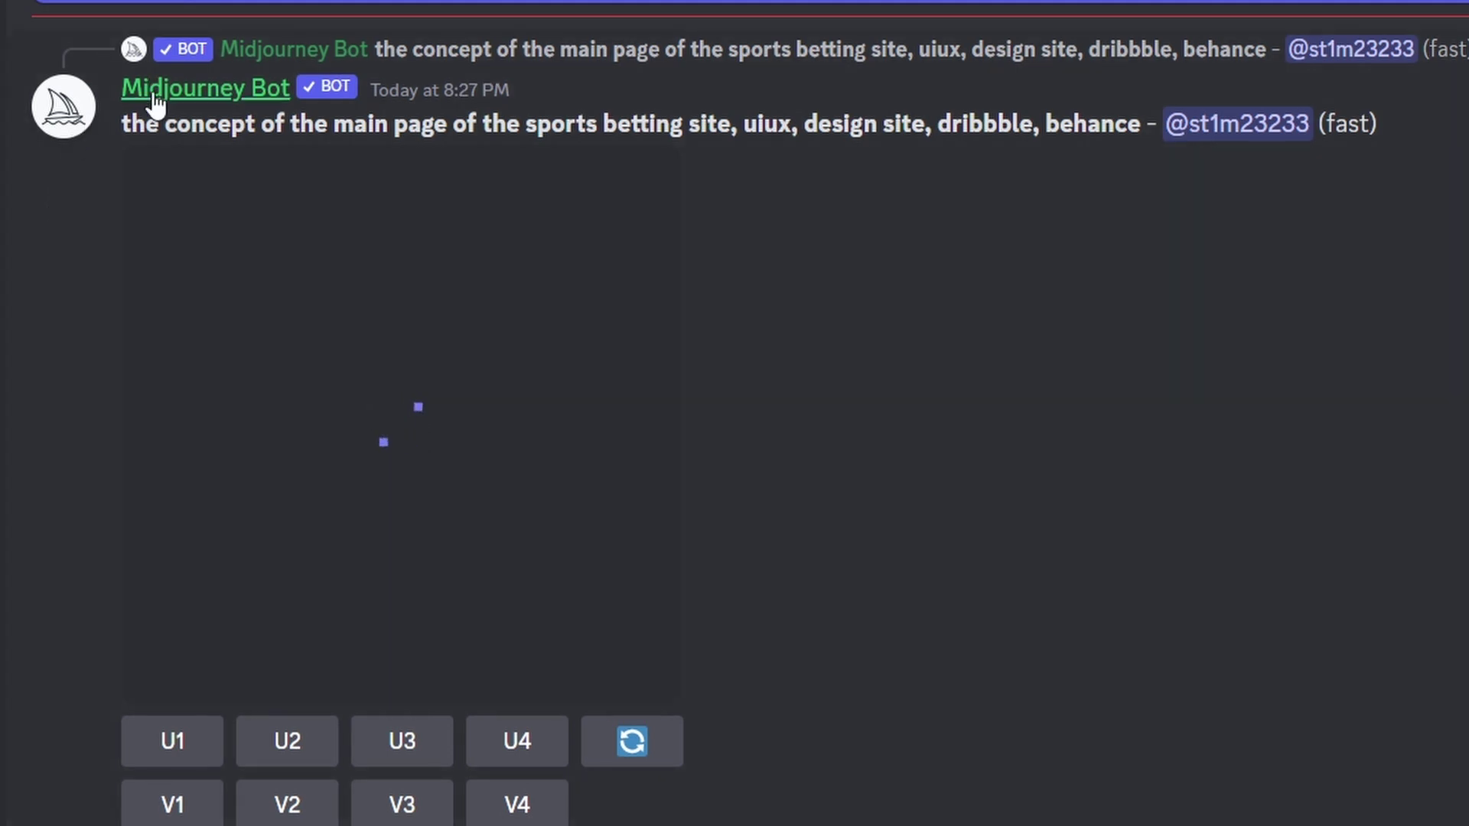
left_click(253, 108)
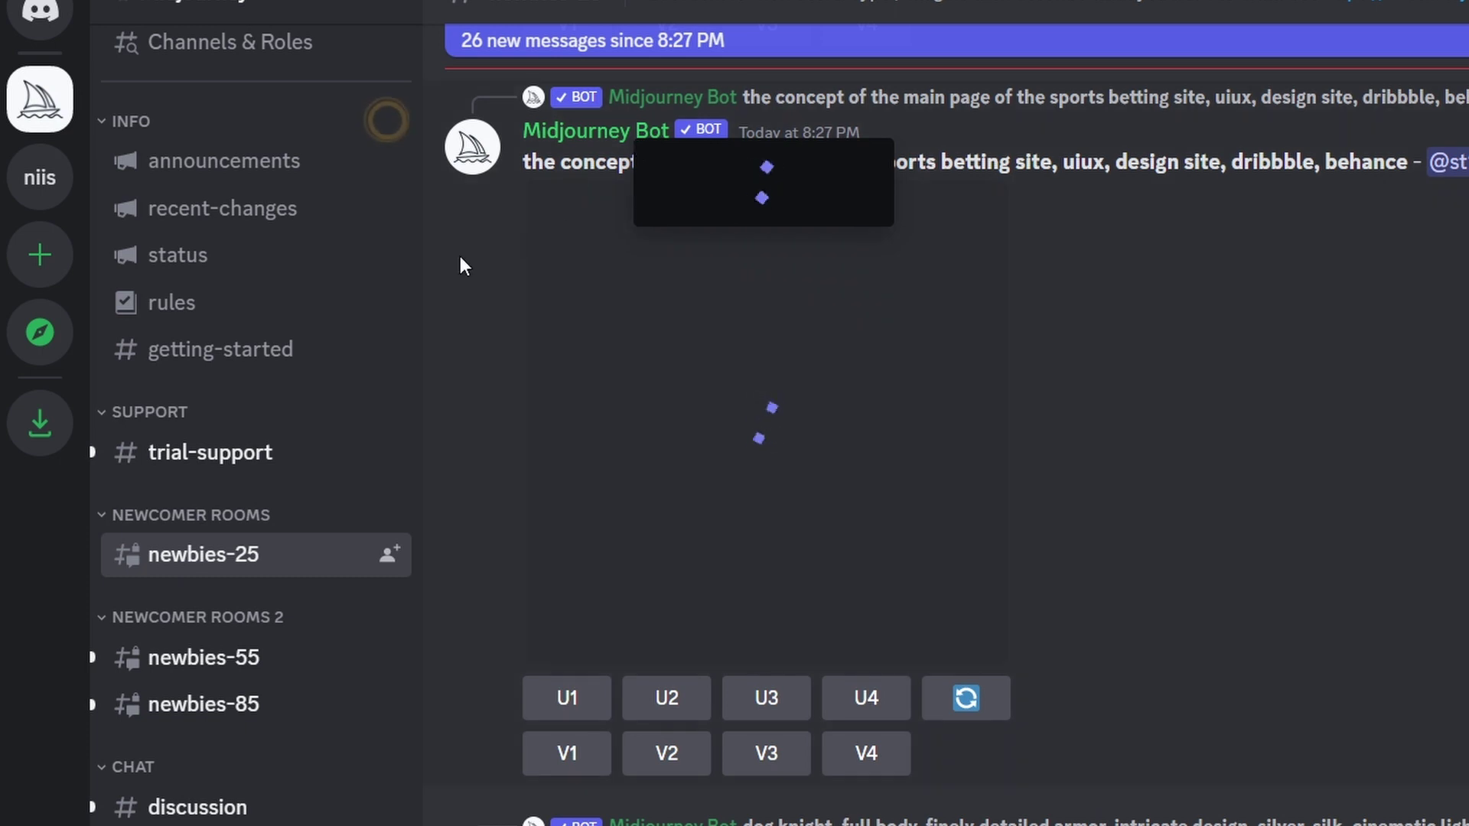
left_click(565, 137)
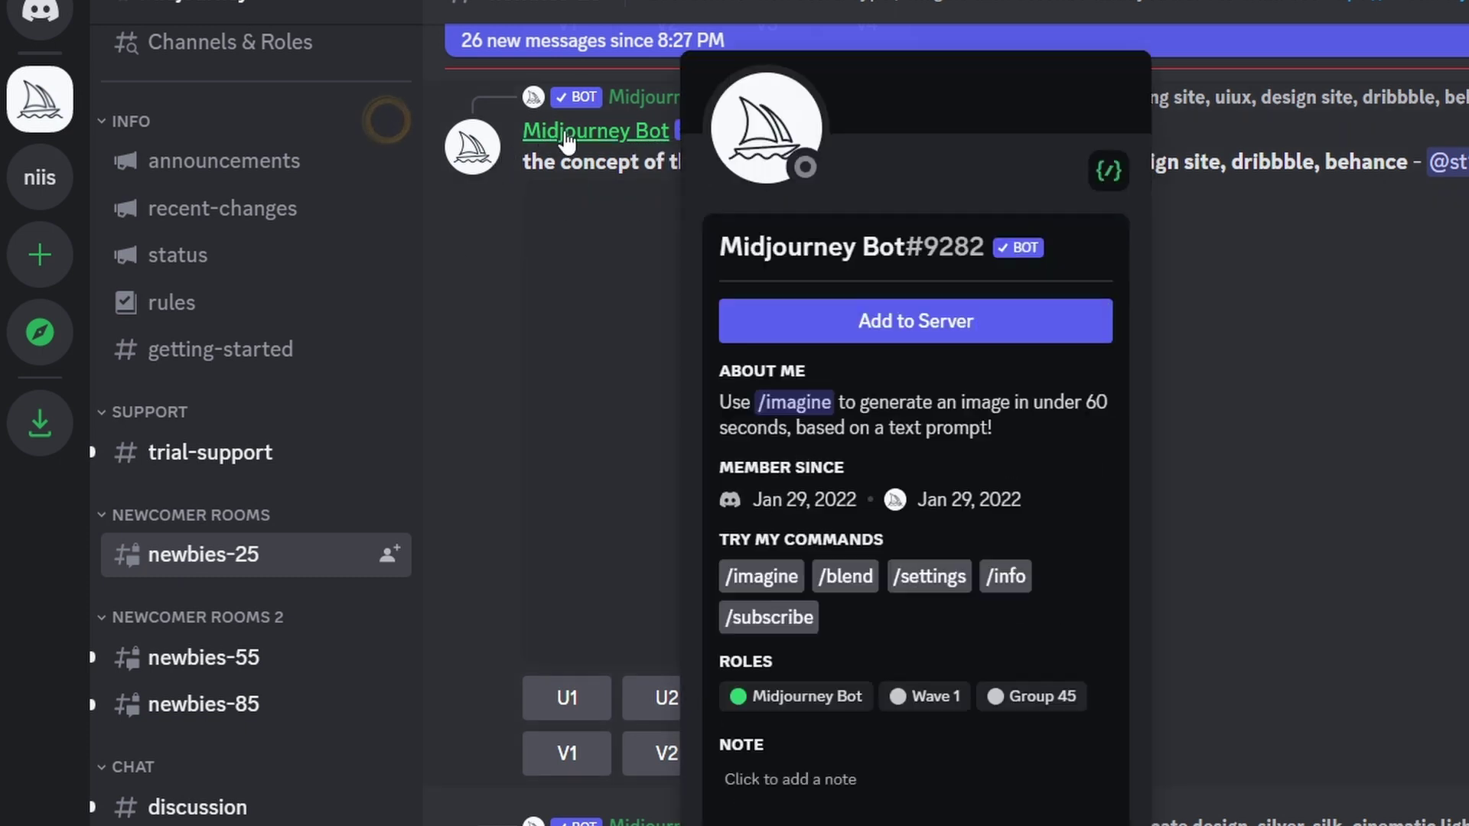
left_click(260, 558)
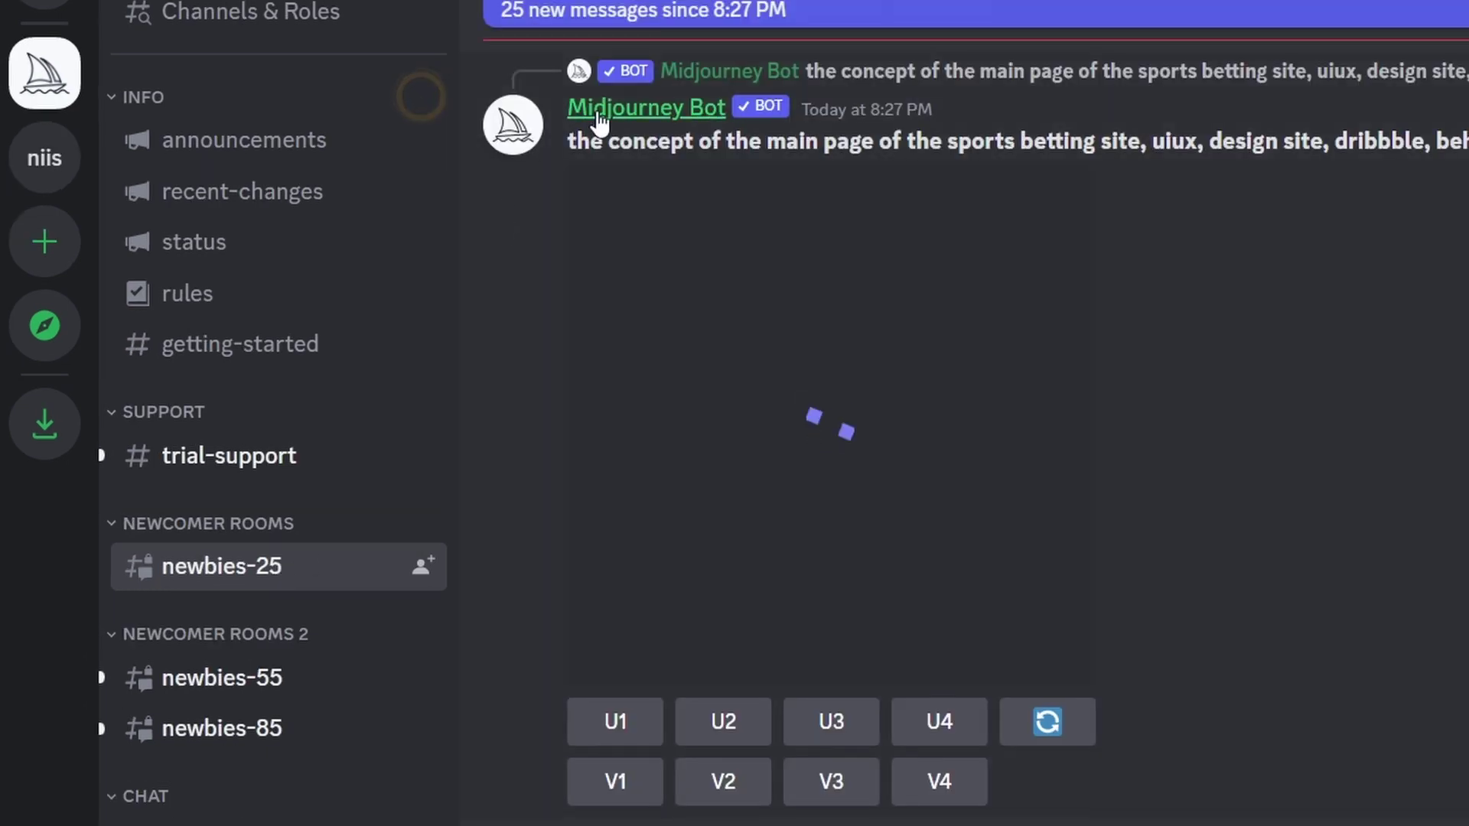
left_click(605, 115)
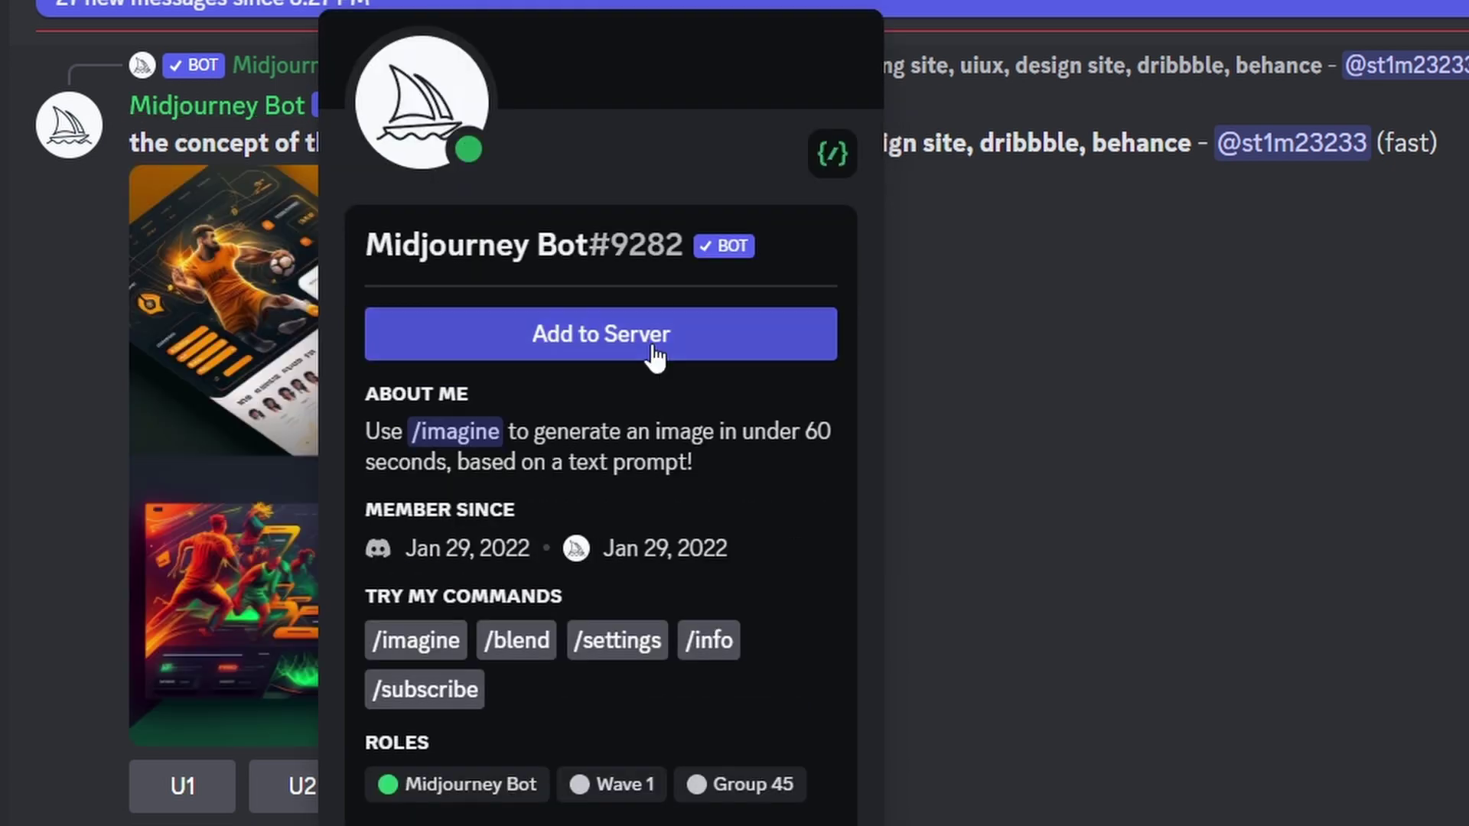
Add the Midjourney Bot to your own server, authorise its permissions and confirm you're human.
left_click(656, 337)
left_click(664, 645)
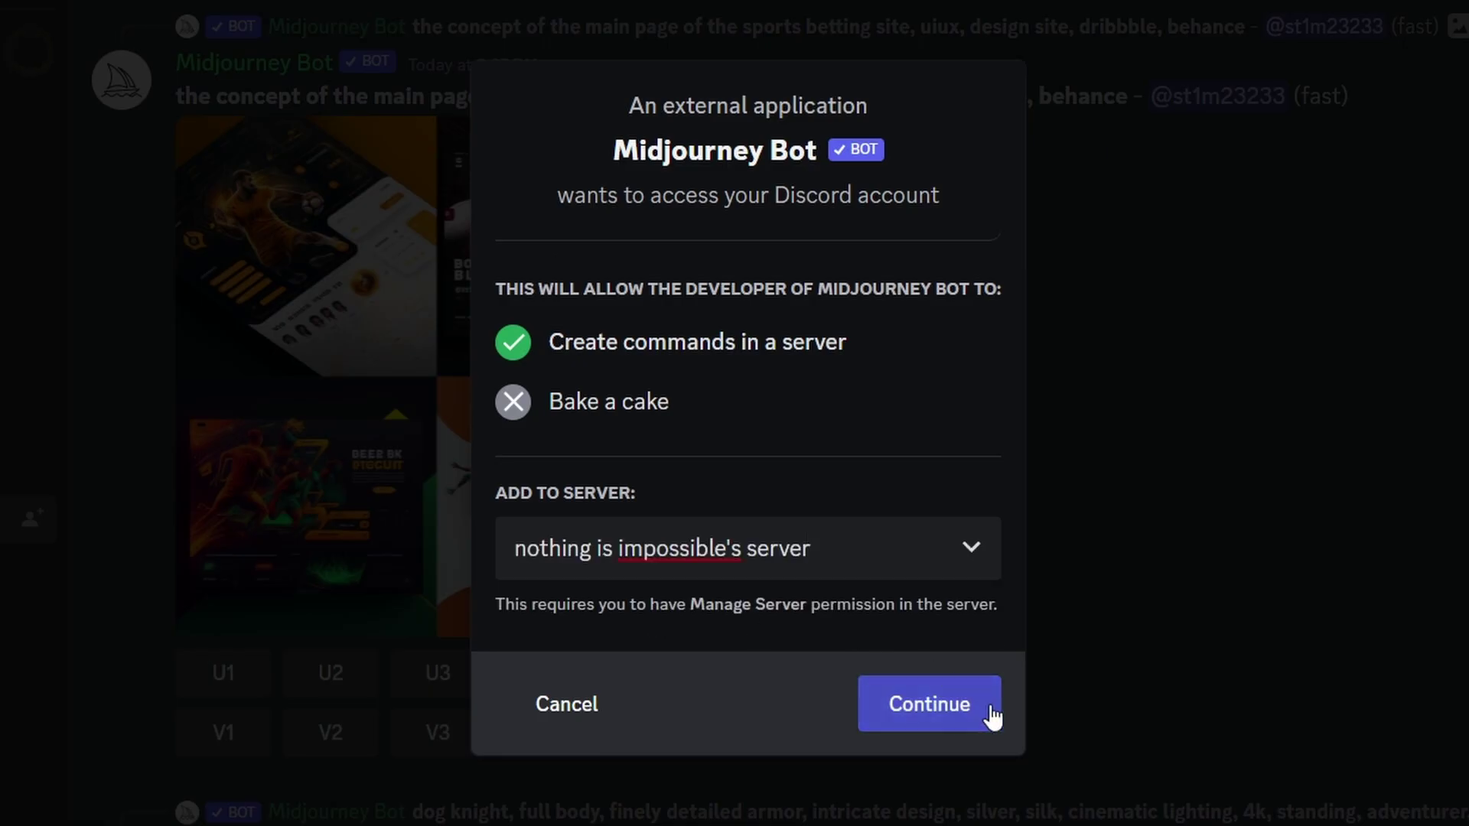
left_click(970, 719)
left_click(902, 752)
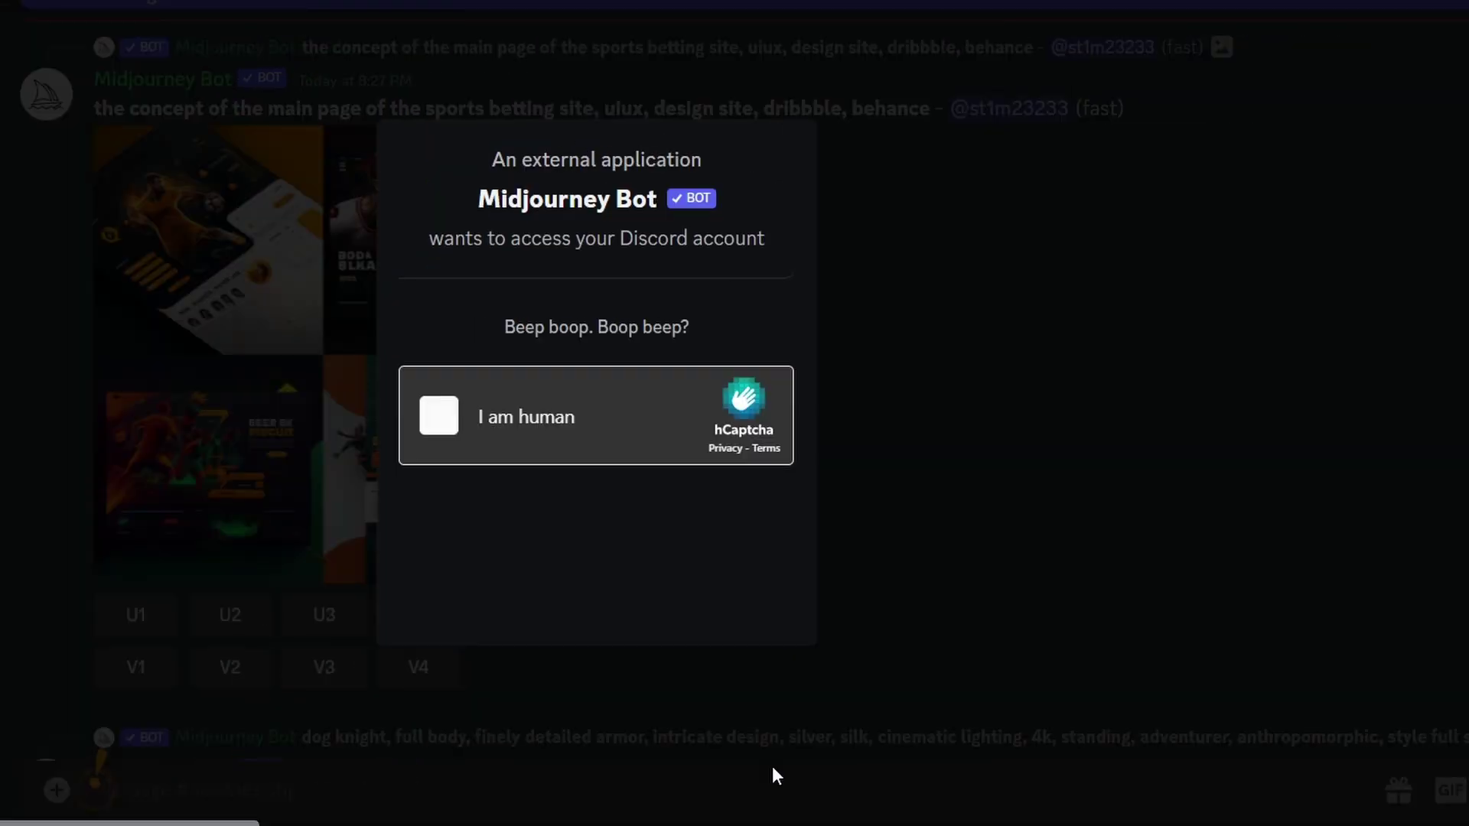
left_click(438, 417)
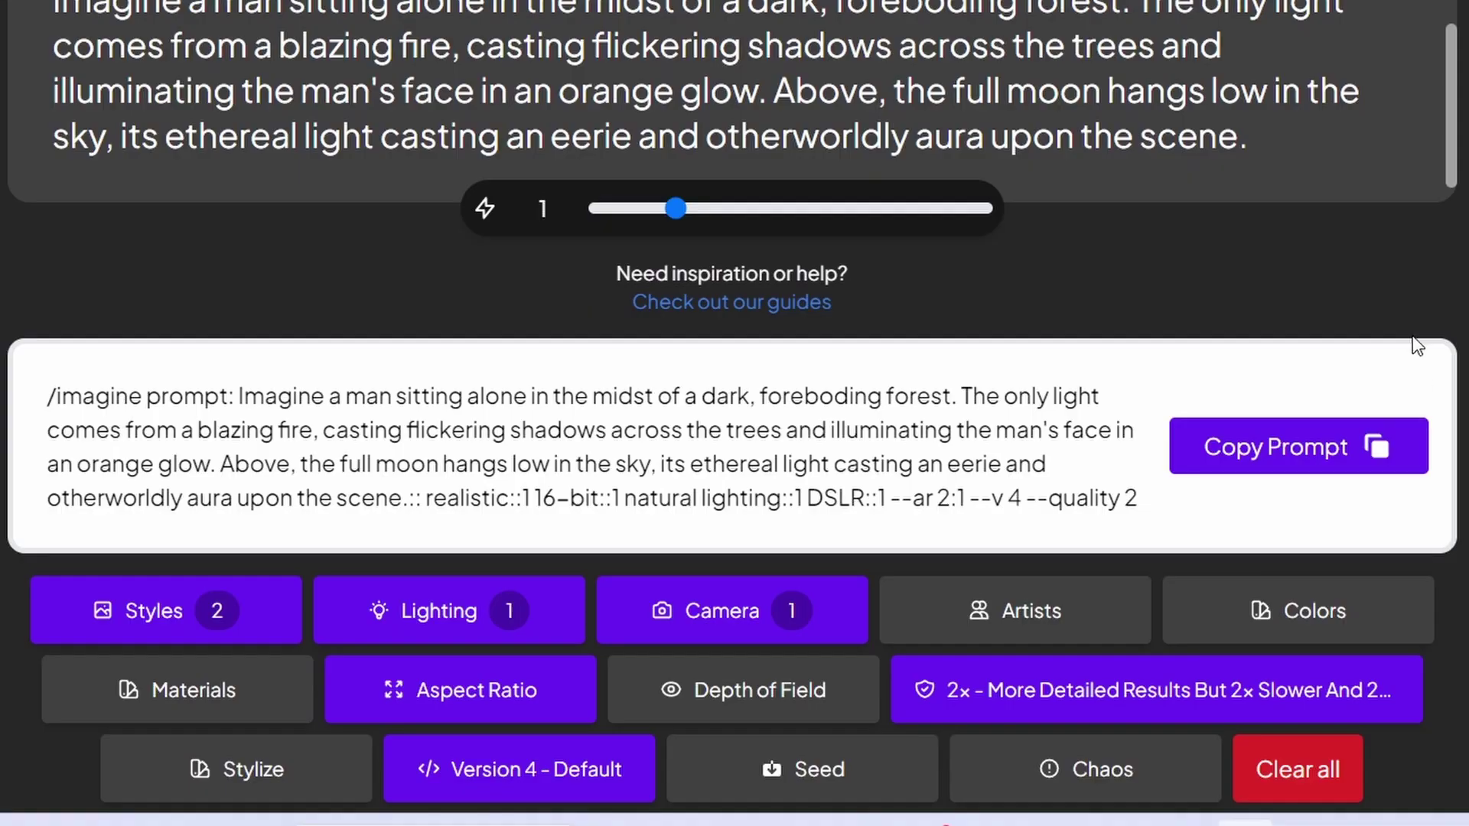
Generate four images with /imagine in #general using the copied dark-forest prompt.
left_click(1356, 462)
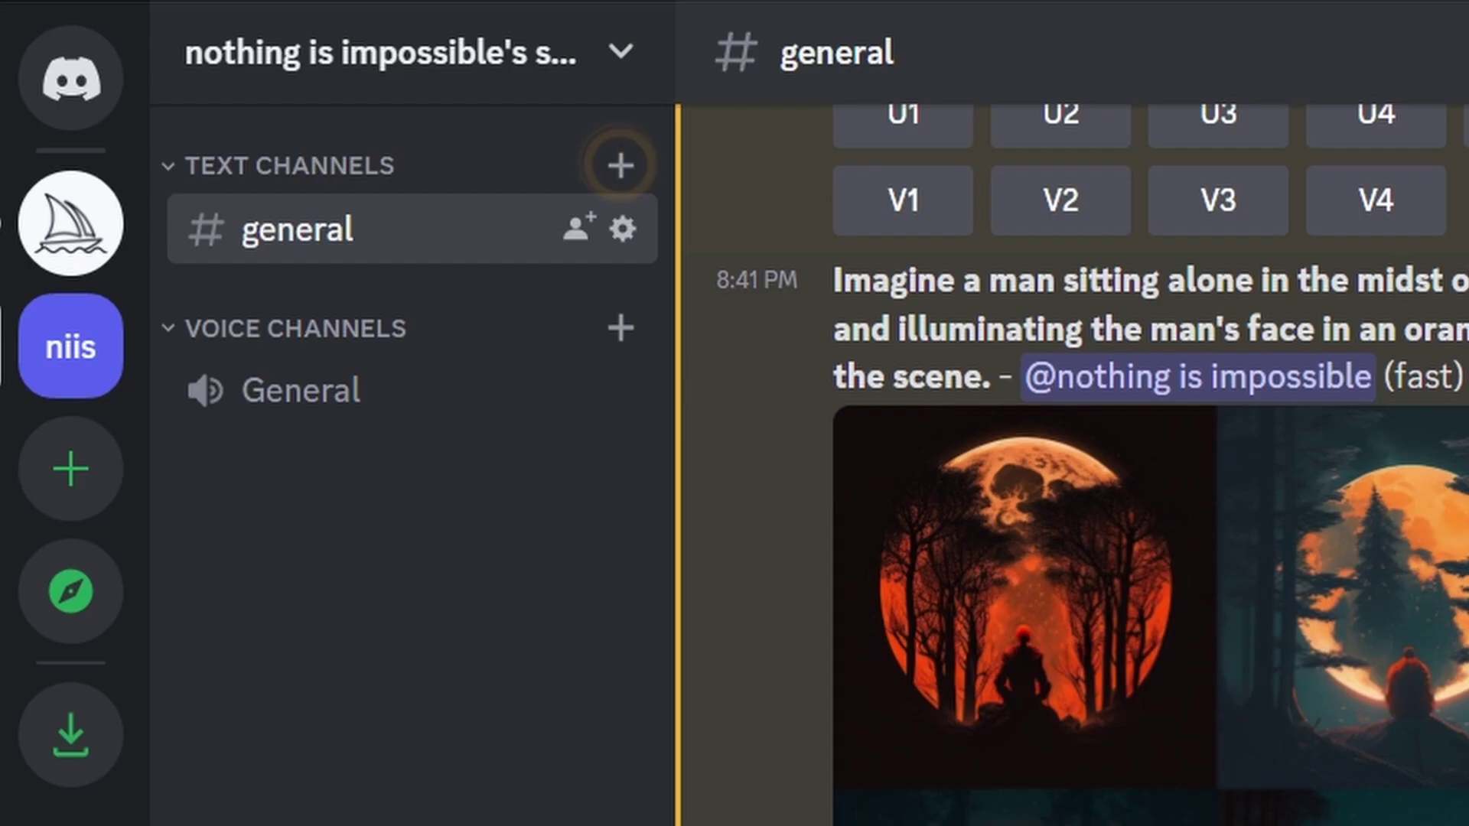
type("/")
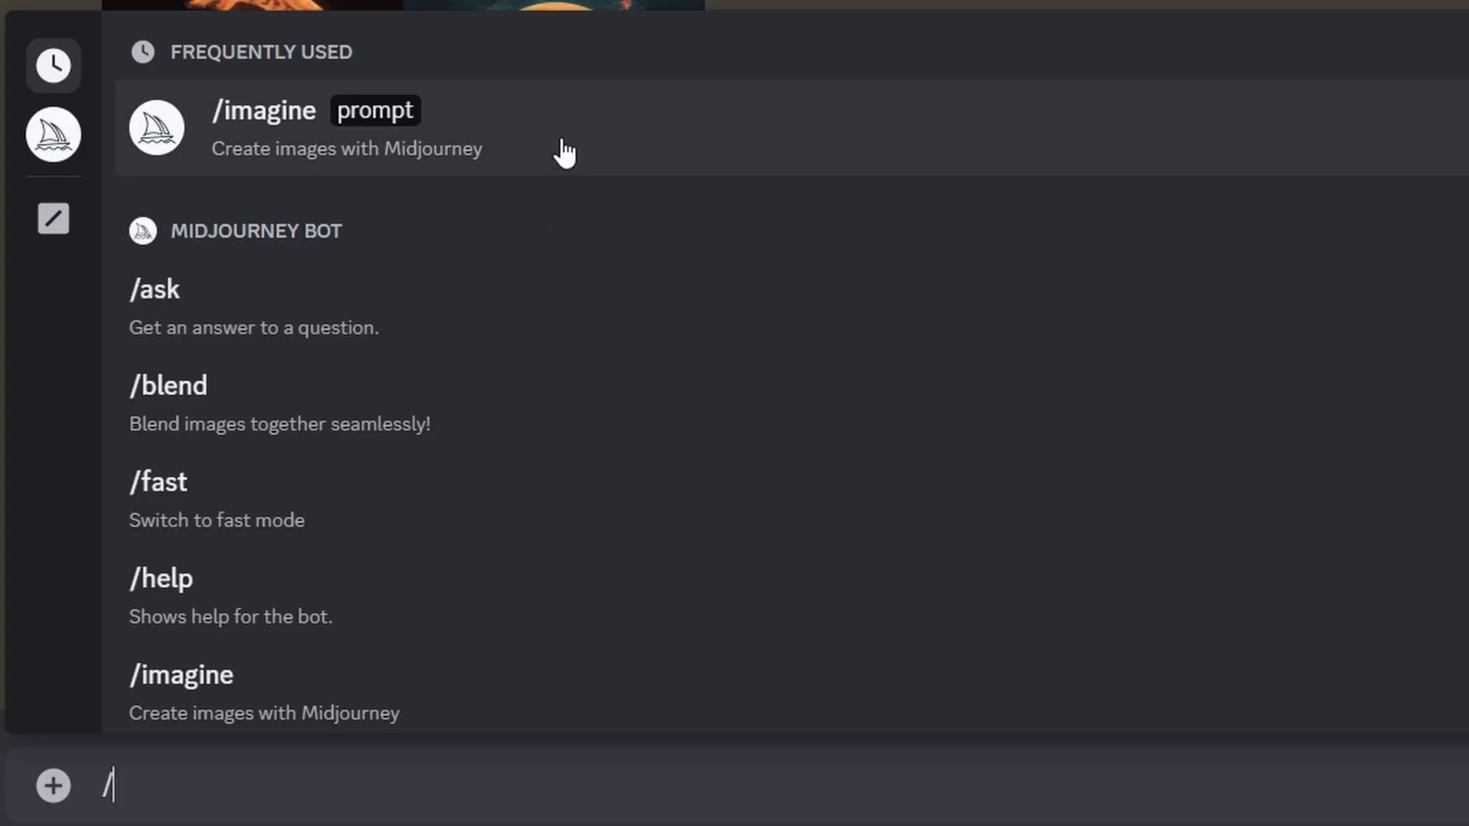
left_click(1421, 664)
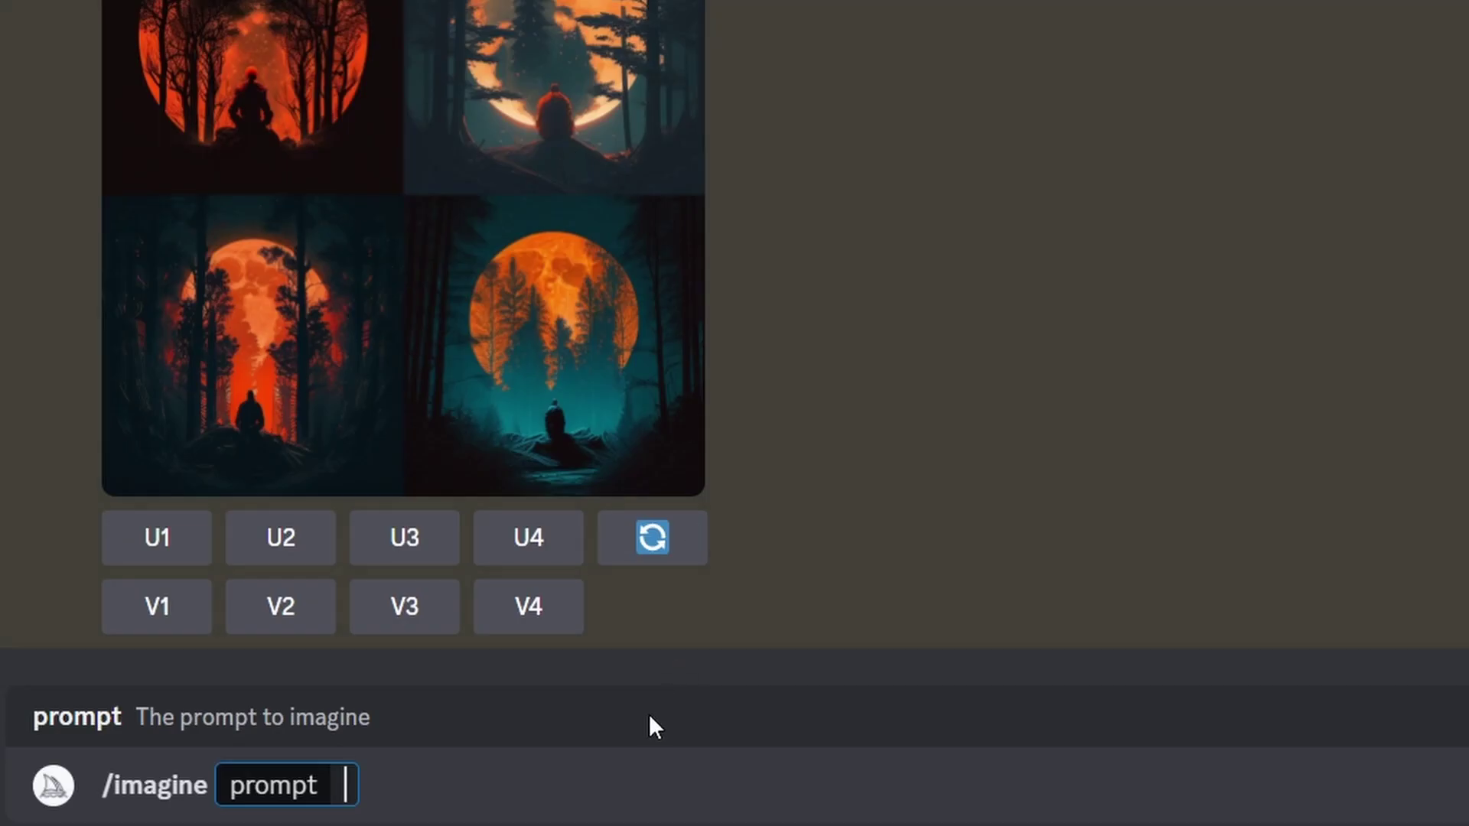
type("/imagine prompt: Imagine a man sitting alone in the midst of a dark, foreboding forest. The only light comes from a blazing fire, casting flickering shadows across the trees and illuminating the man's face in an orange glow. Above, the full moon hangs low in the sky, its ethereal light casting an eerie and otherworldly aura upon the scene.:: realistic::1 16-bit::1 natural lighting::1 DSLR::1 --ar 2:1 --v 4 --quality 2")
key("Return")
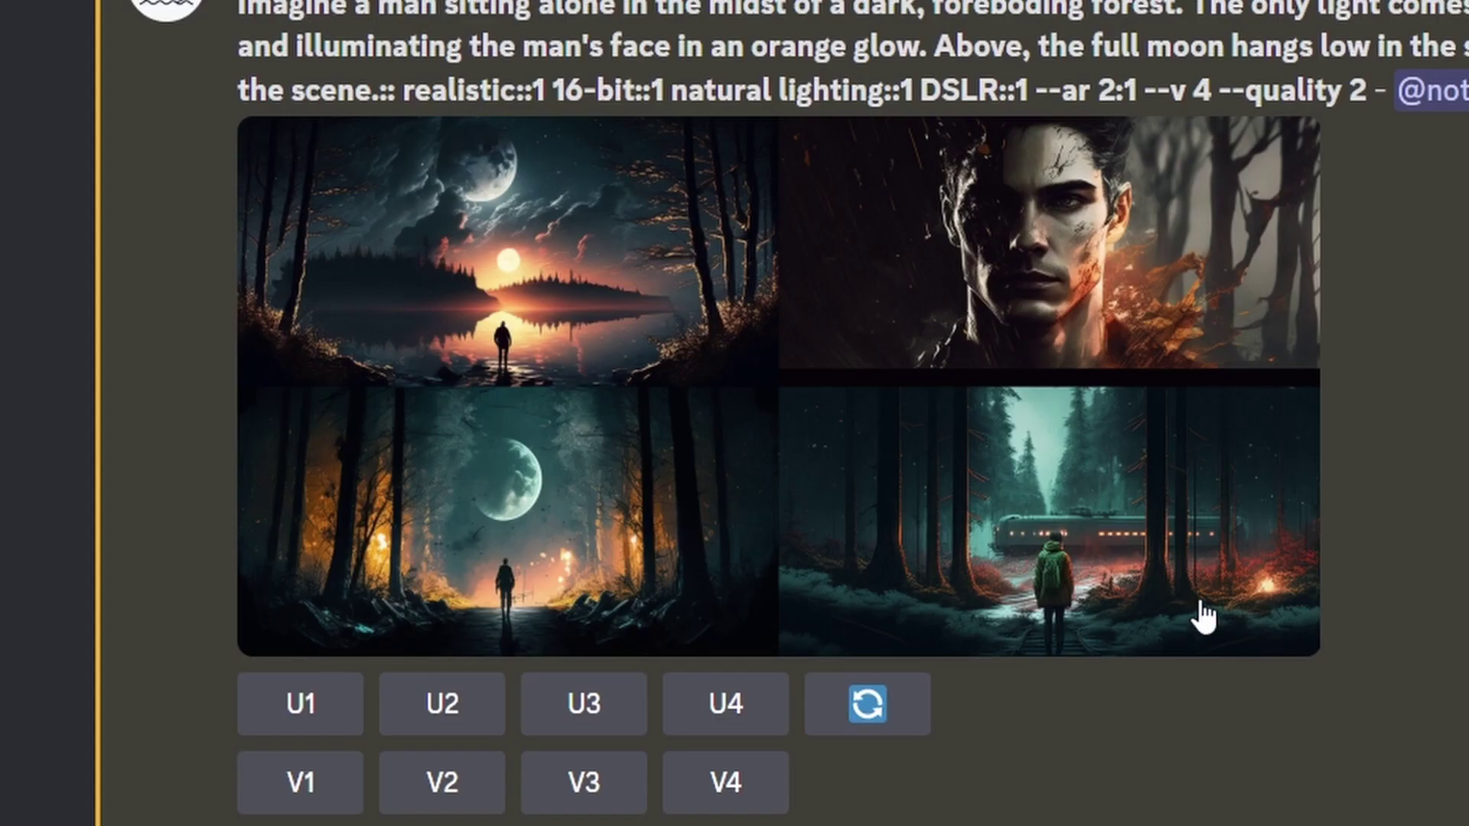
Upscale the fourth image, the hiker facing a train, with U4 and save the full-size image.
left_click(725, 716)
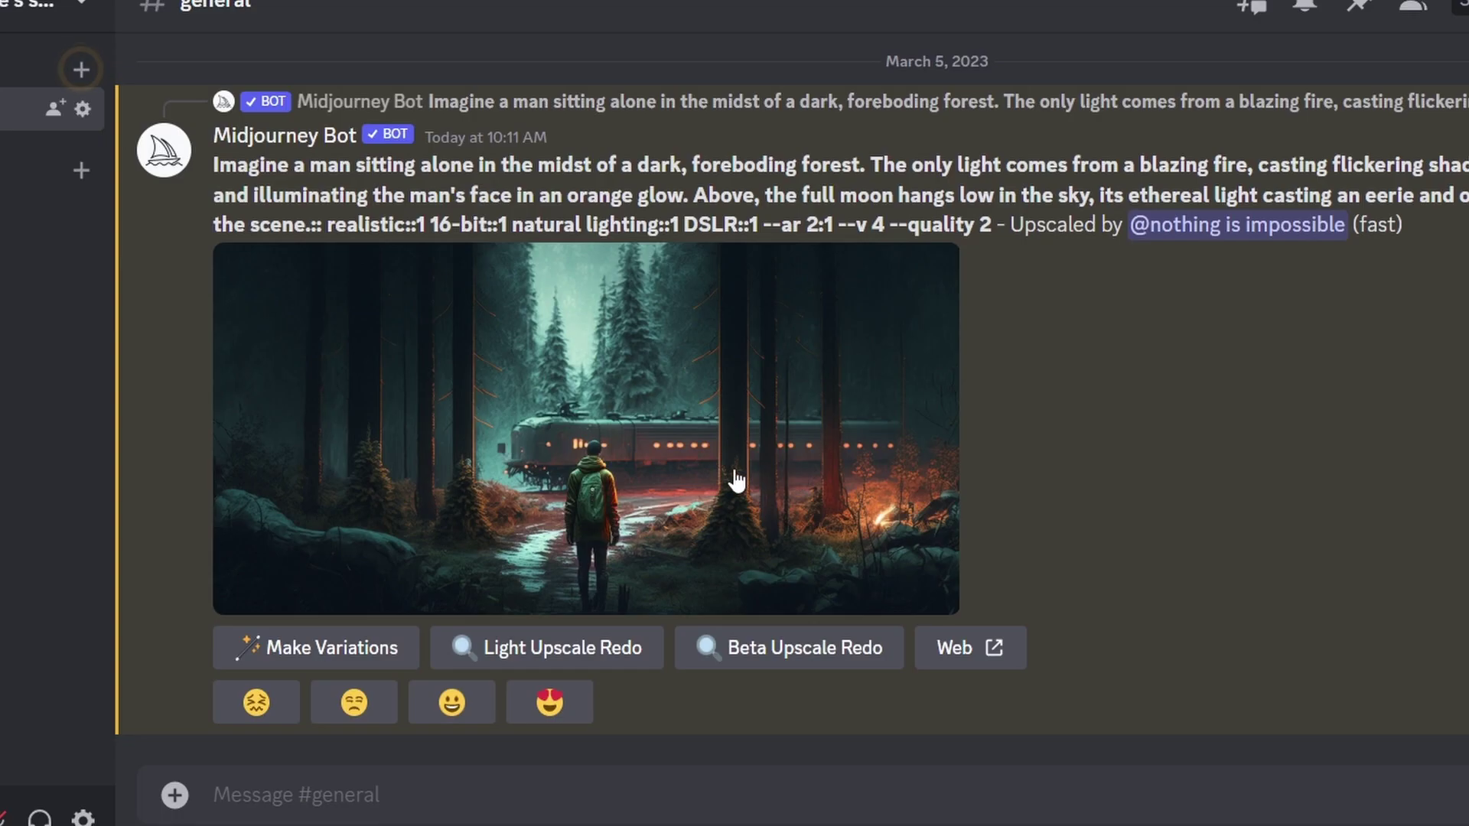
left_click(736, 481)
left_click(222, 716)
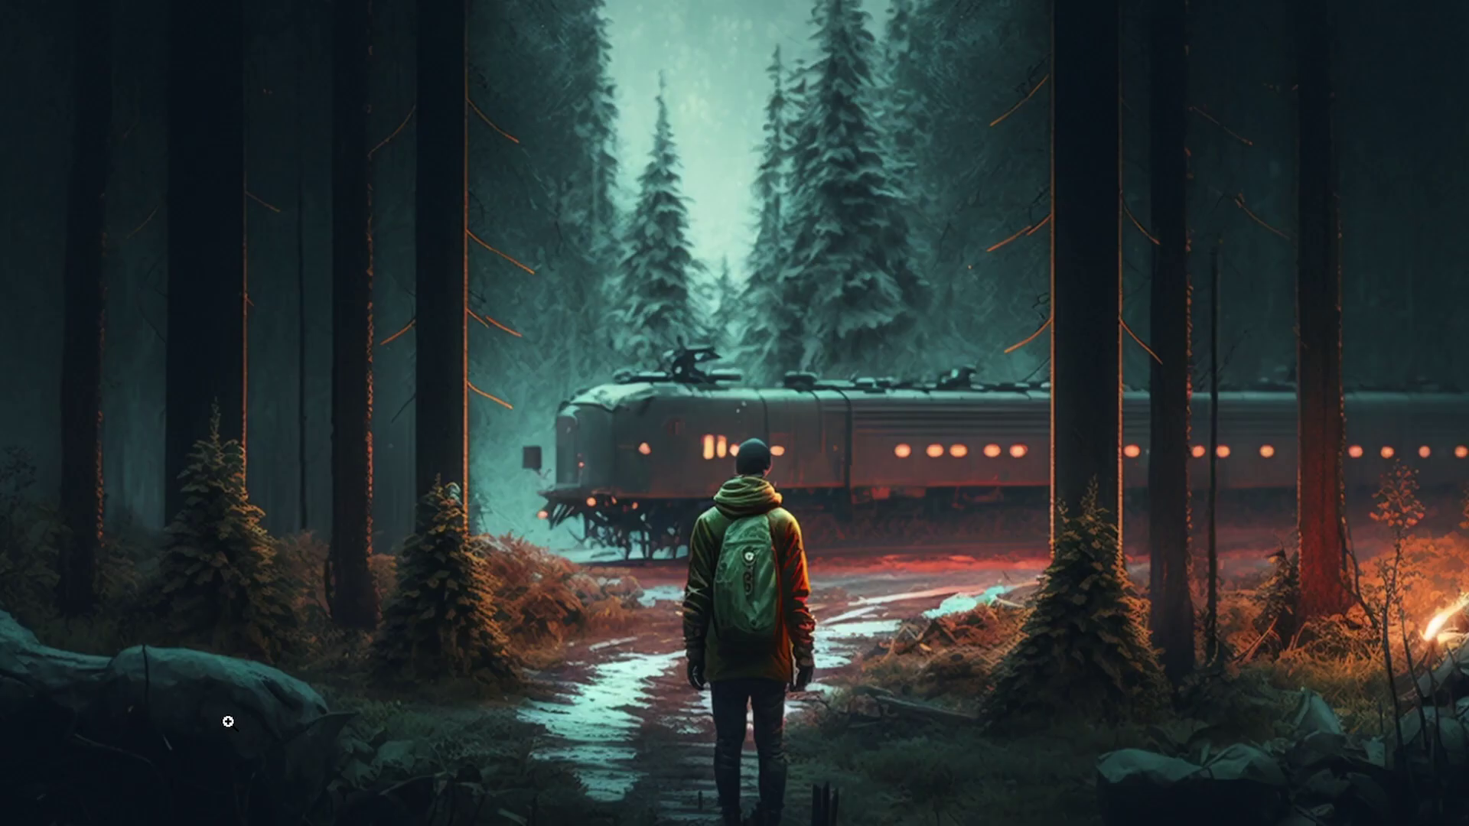
right_click(882, 316)
left_click(992, 385)
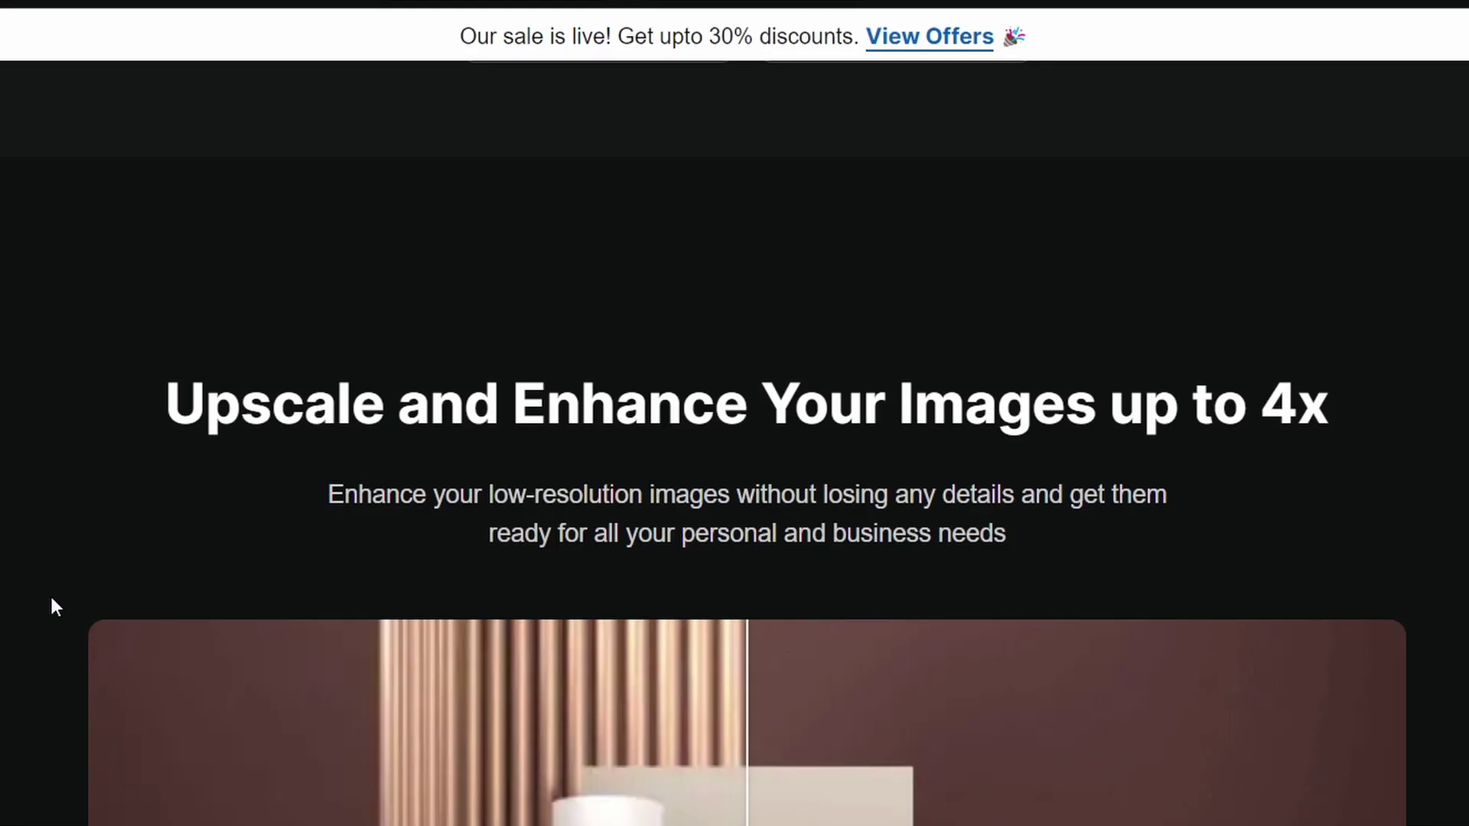
Upload the saved hiker image to upscale.media and download the 2x (3456 × 1728) Enhance Quality result.
scroll(805, 747, "down", 8)
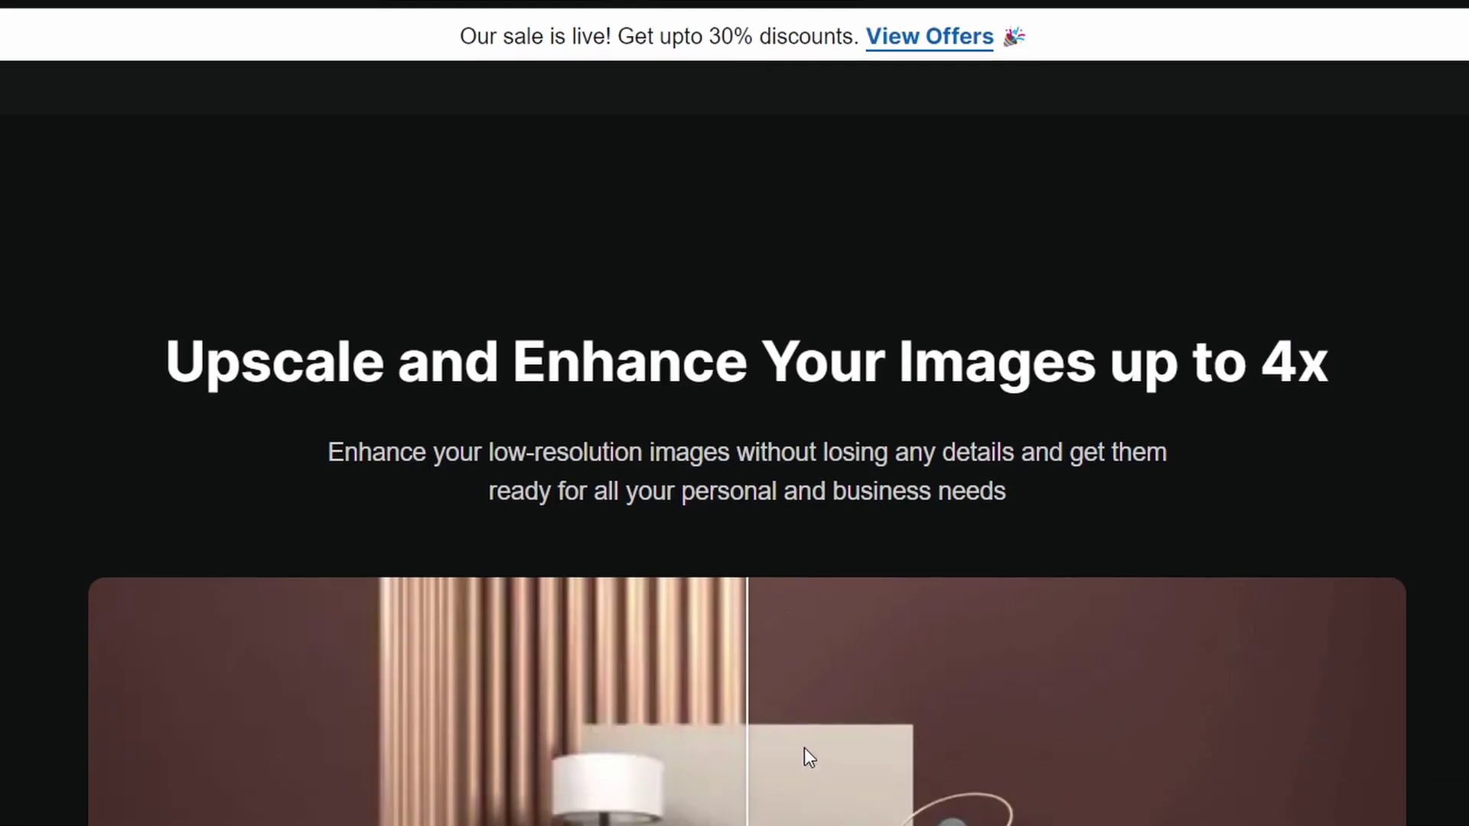
scroll(804, 726, "up", 8)
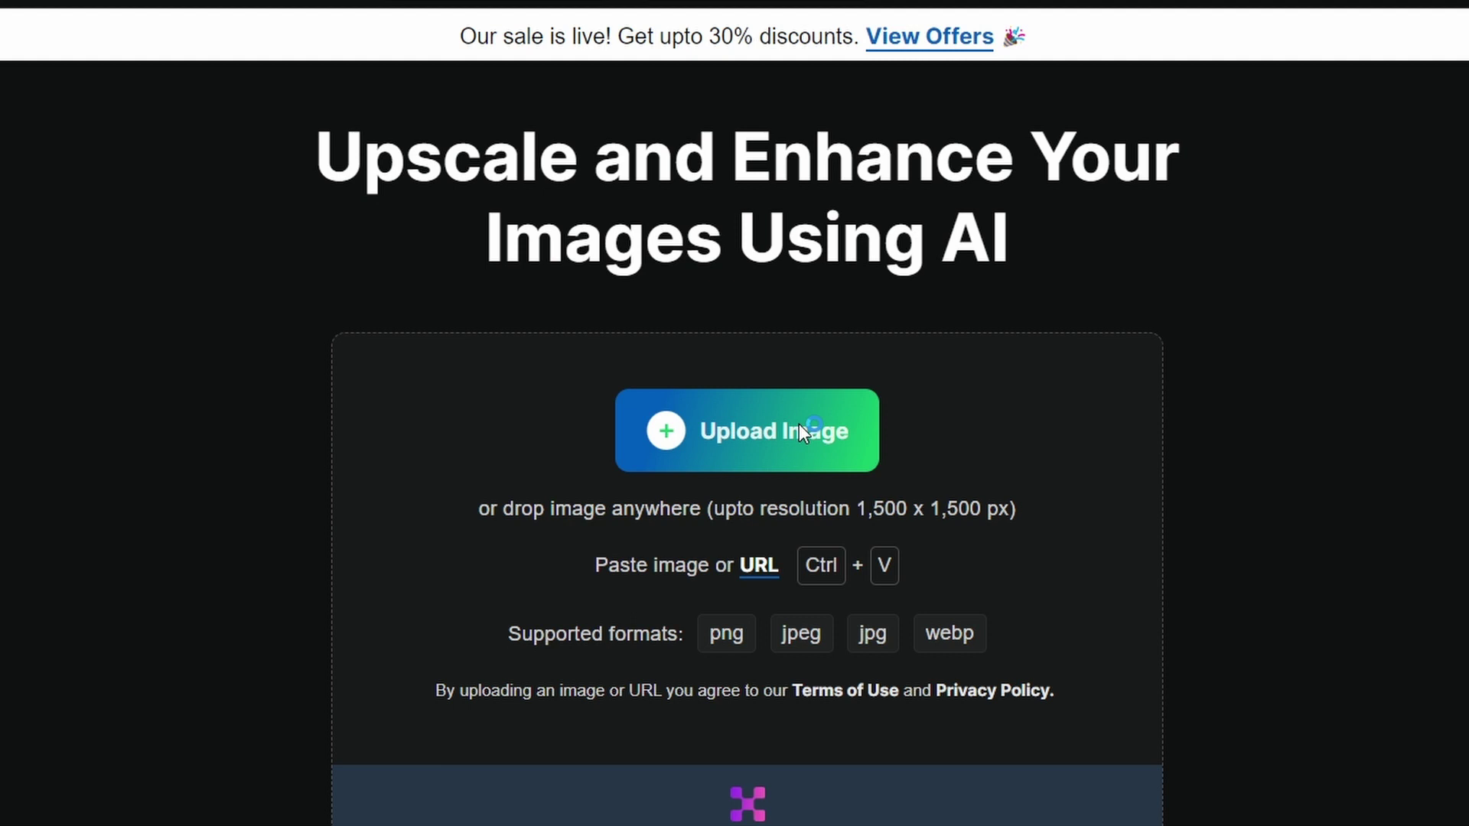
left_click(799, 425)
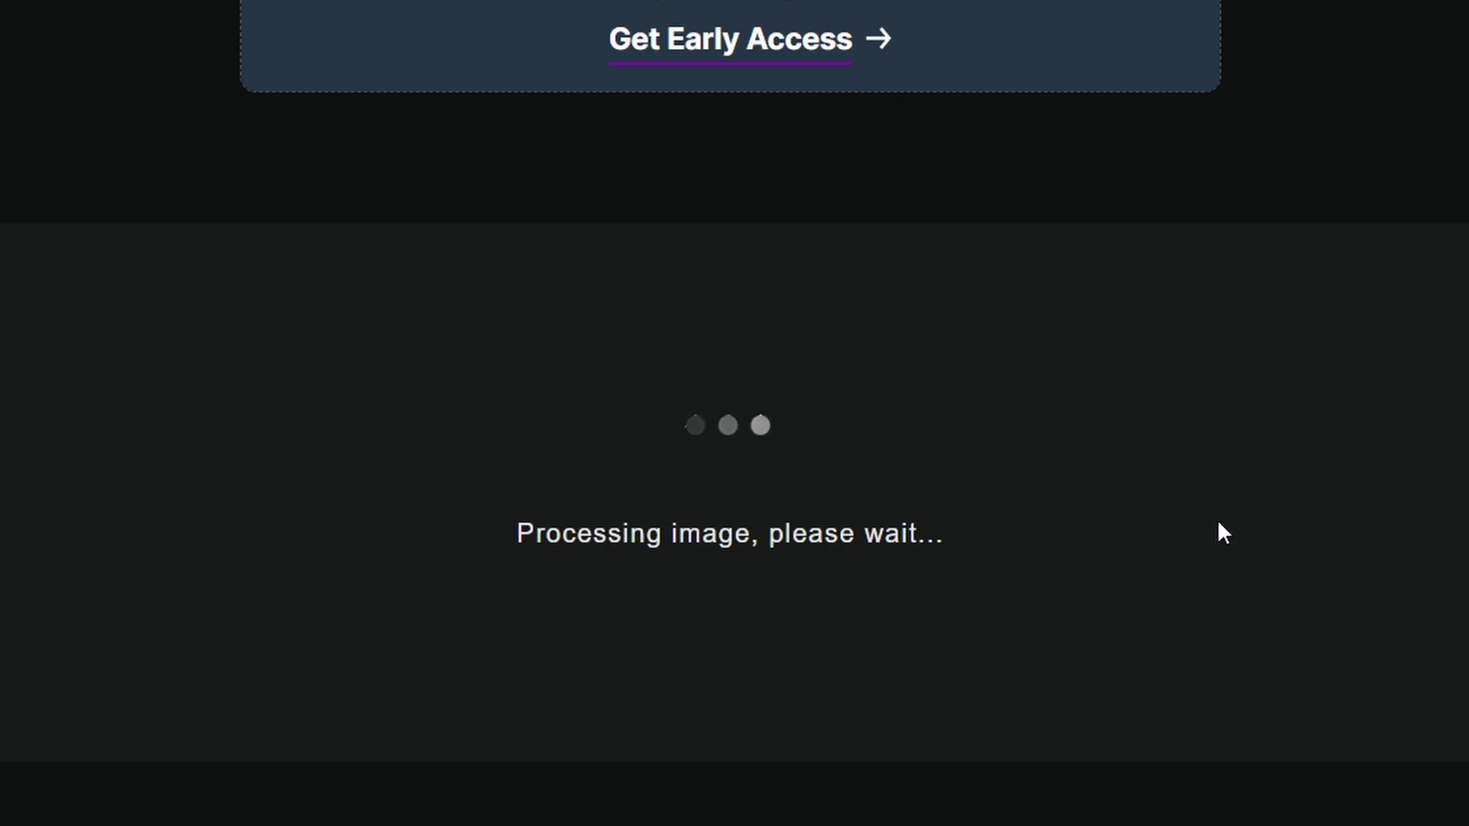
scroll(1462, 551, "down", 2)
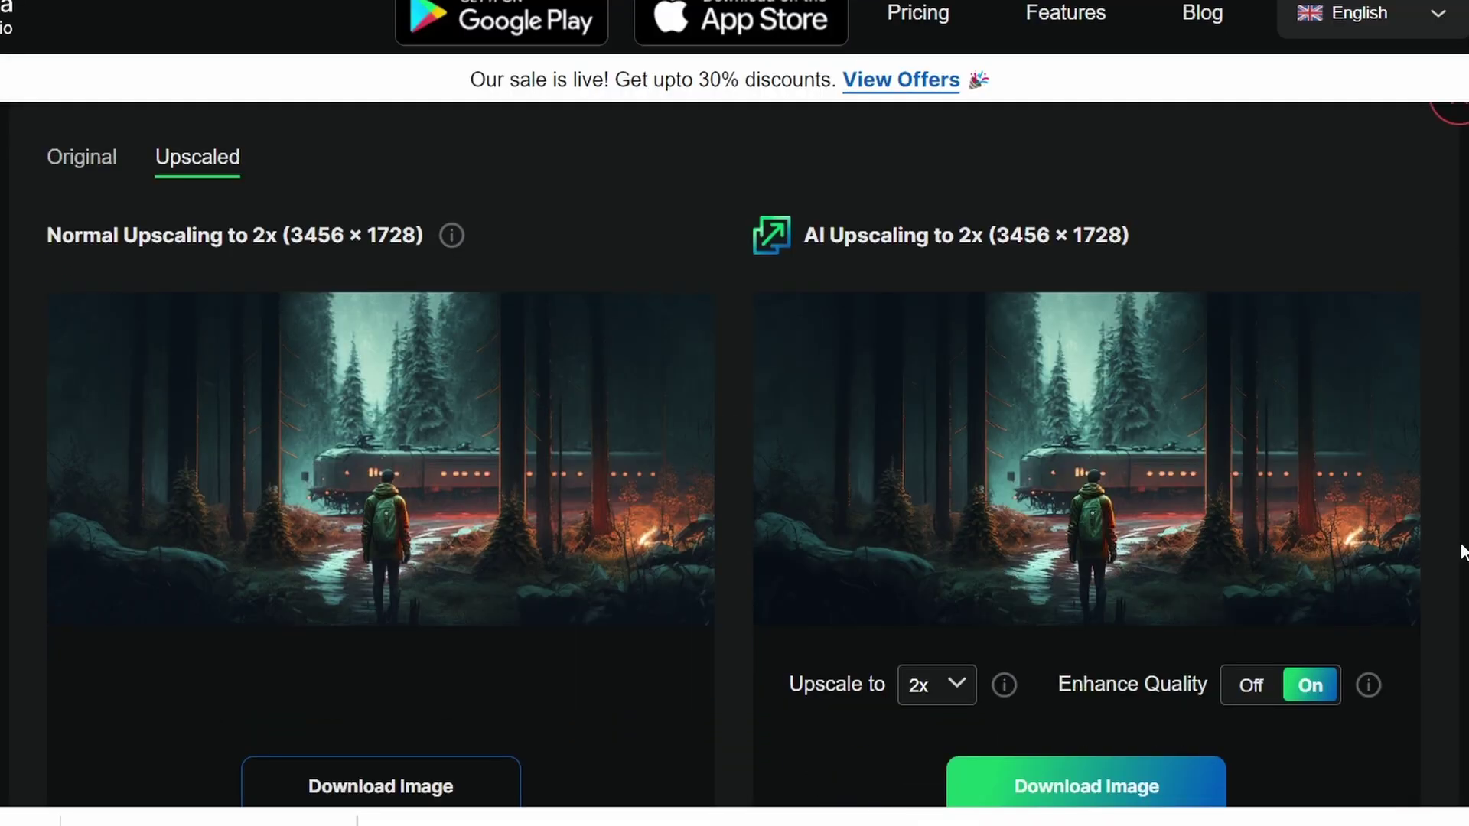
scroll(1464, 552, "down", 2)
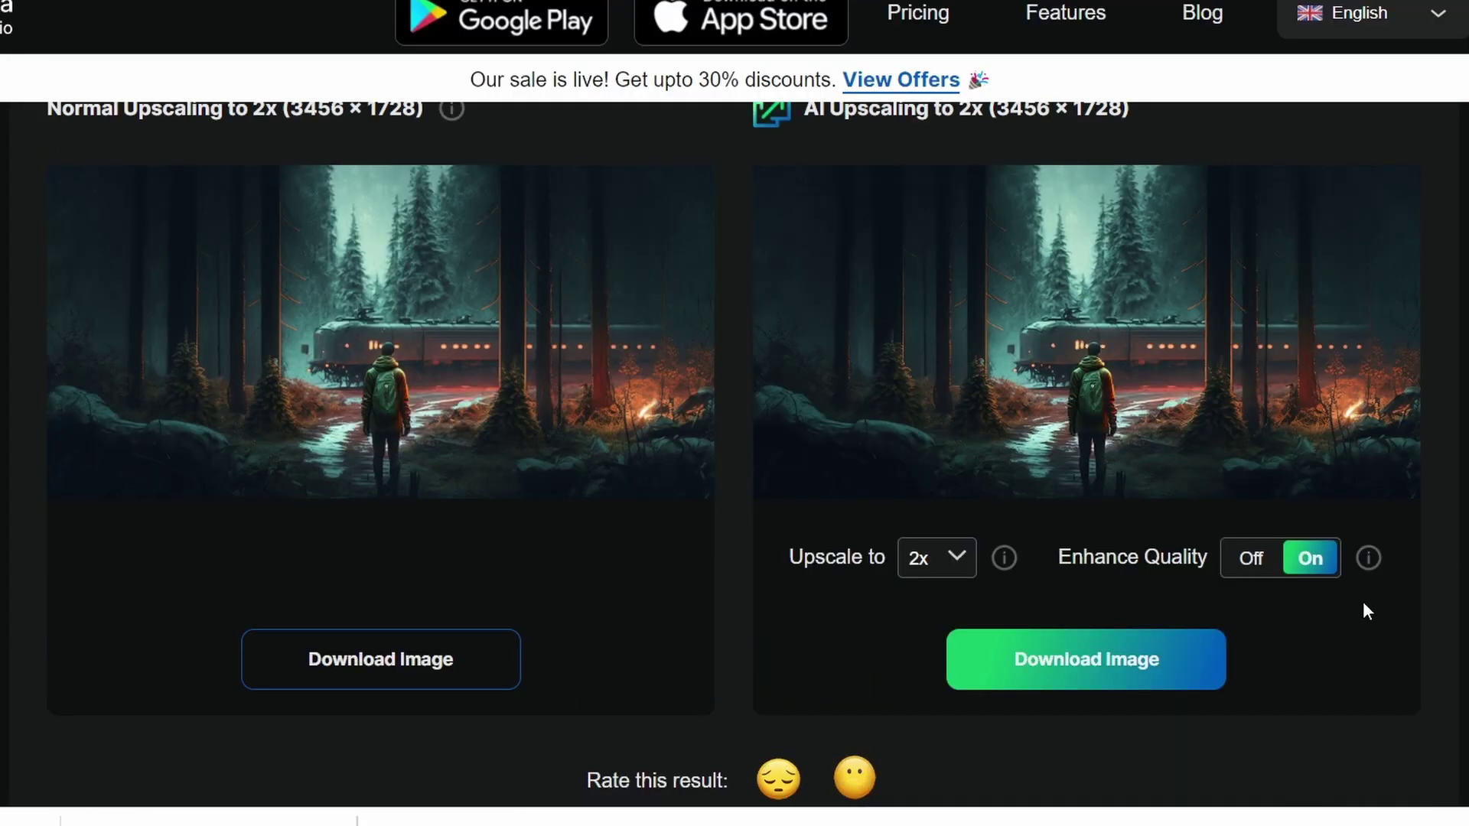
left_click(1125, 670)
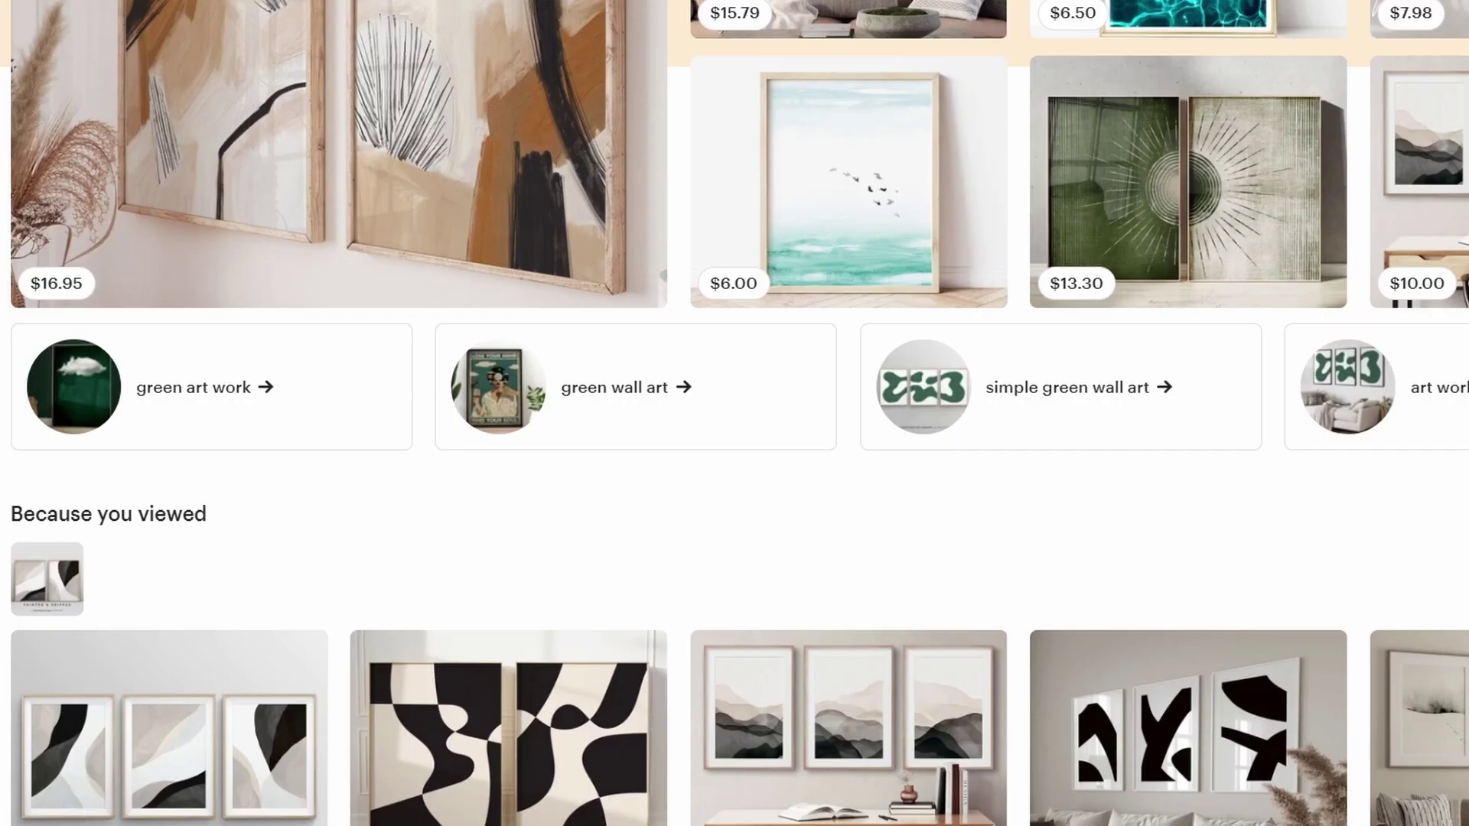
scroll(735, 413, "down", 8)
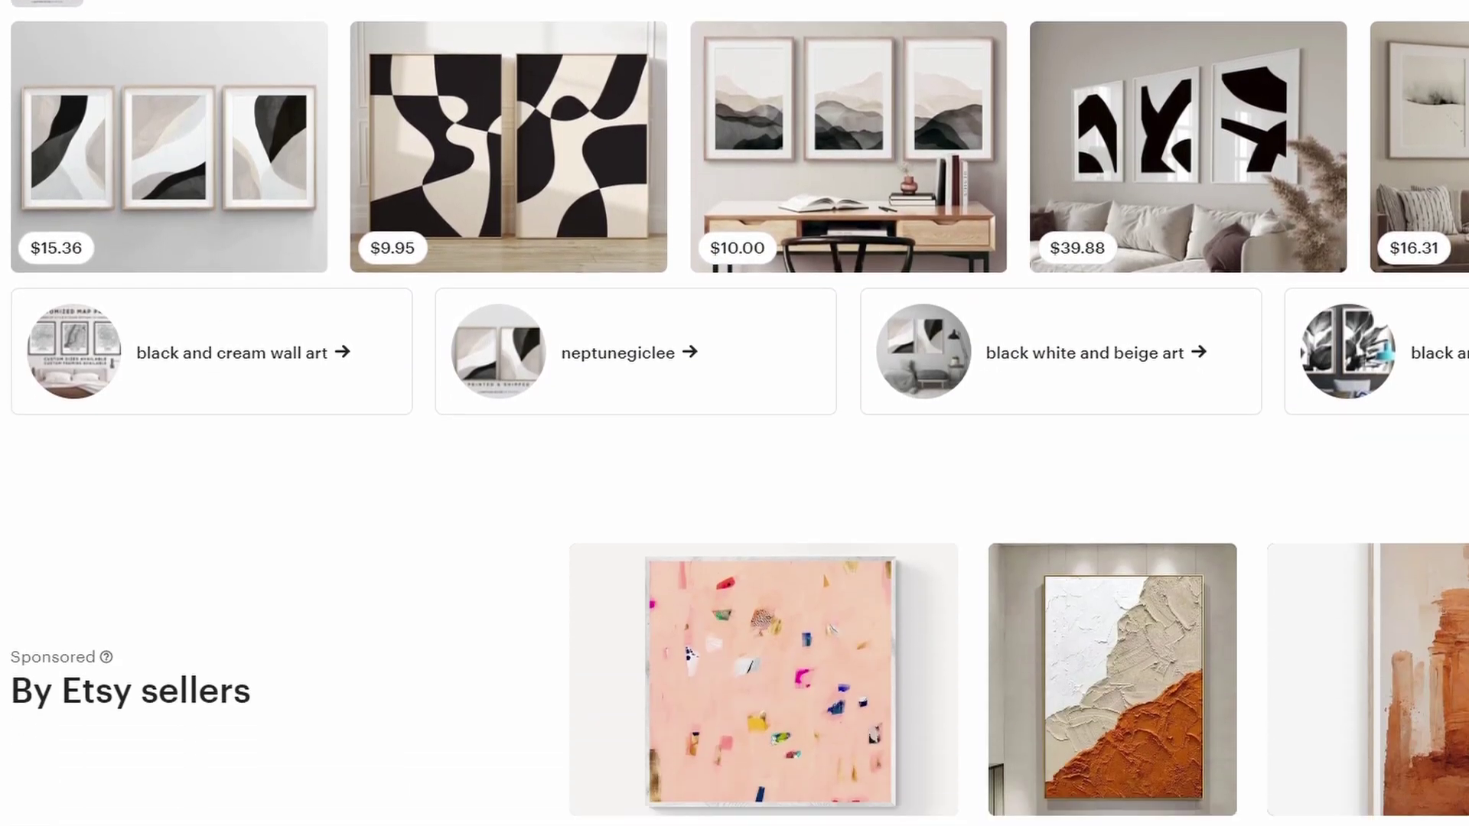
Scroll through the YouTube results for Etsy shop setup and Etsy traffic videos.
scroll(735, 413, "down", 8)
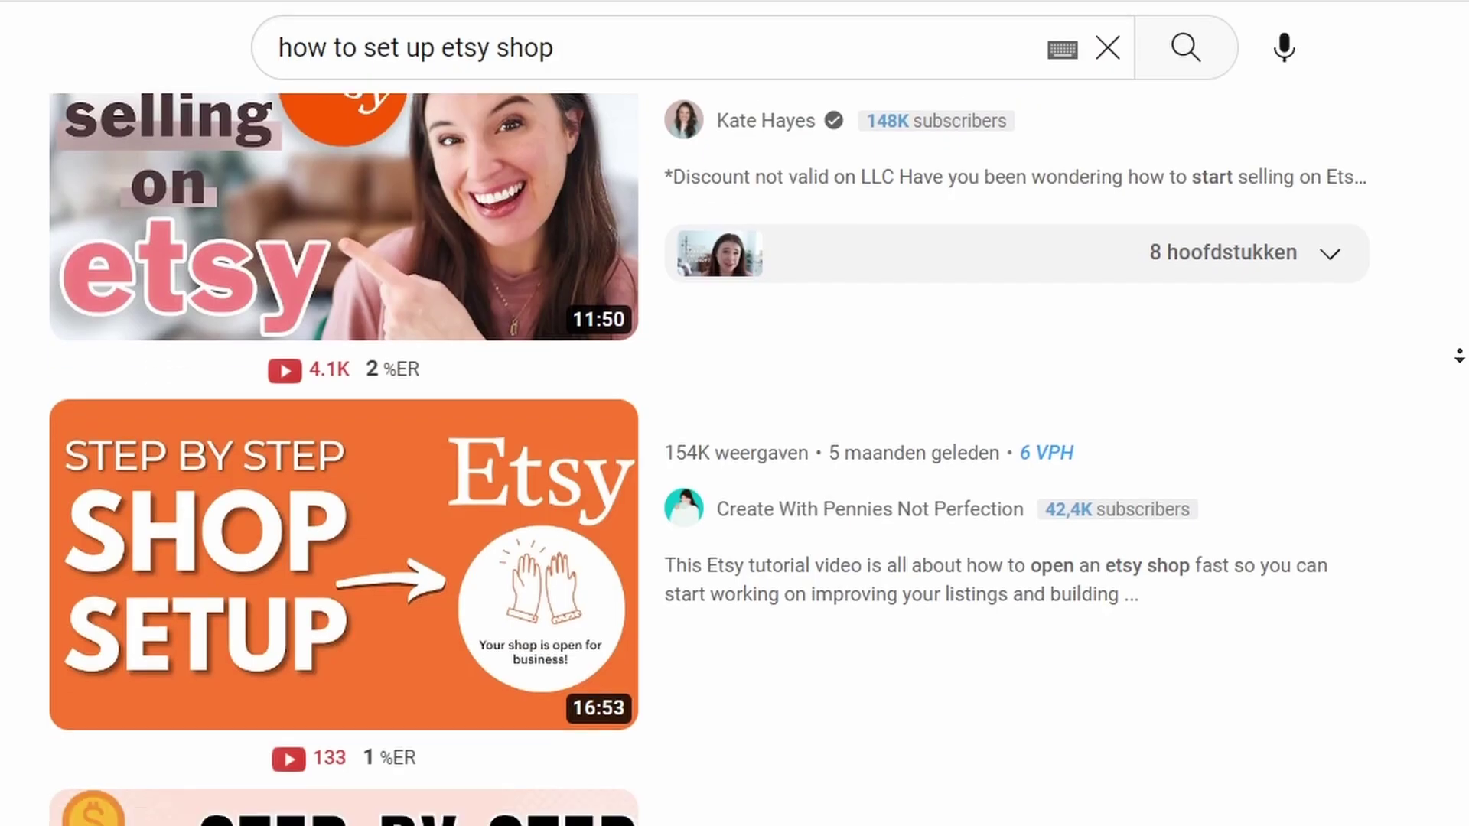
scroll(1459, 356, "down", 7)
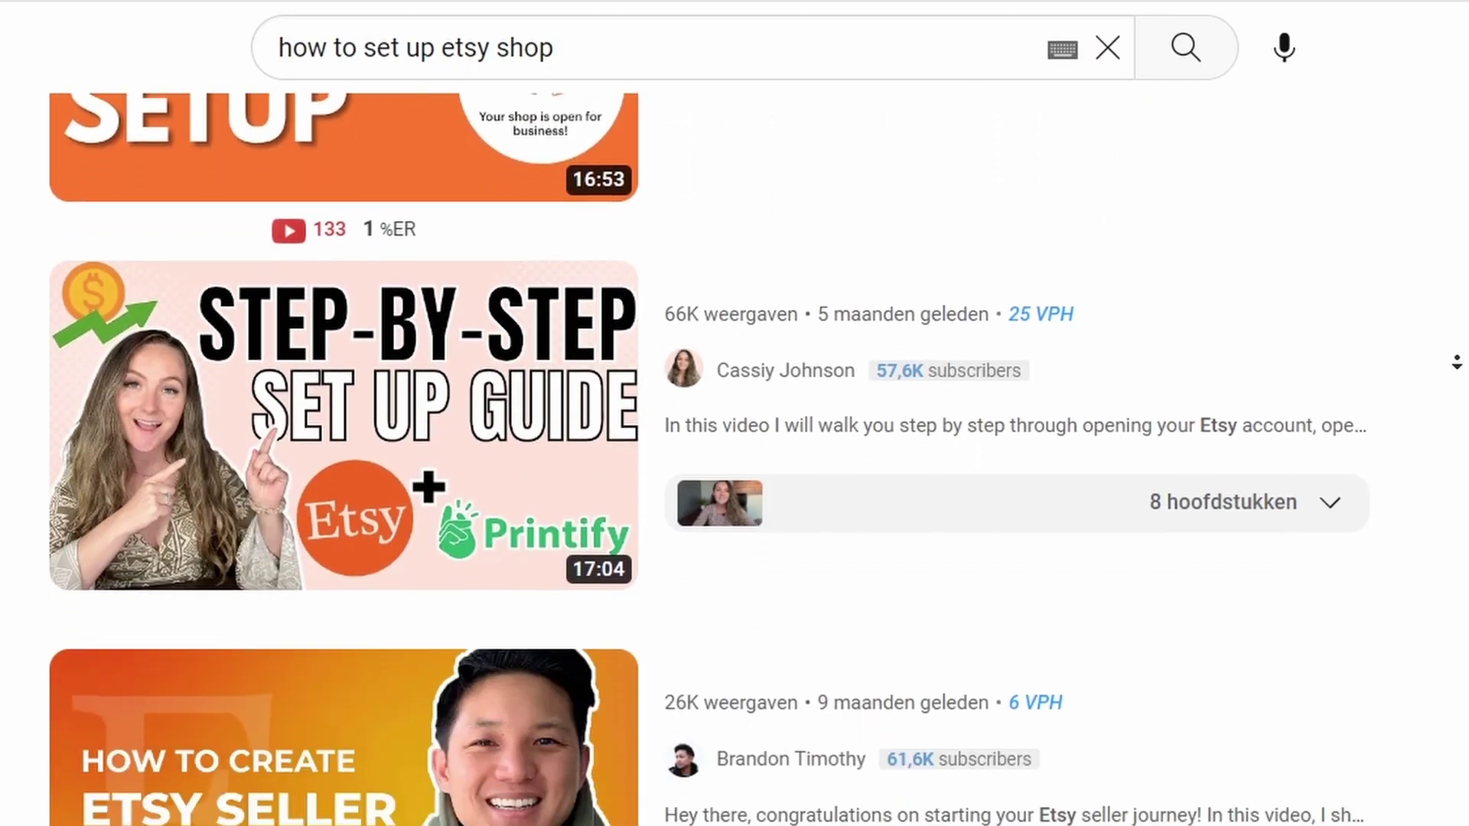
scroll(1457, 364, "down", 5)
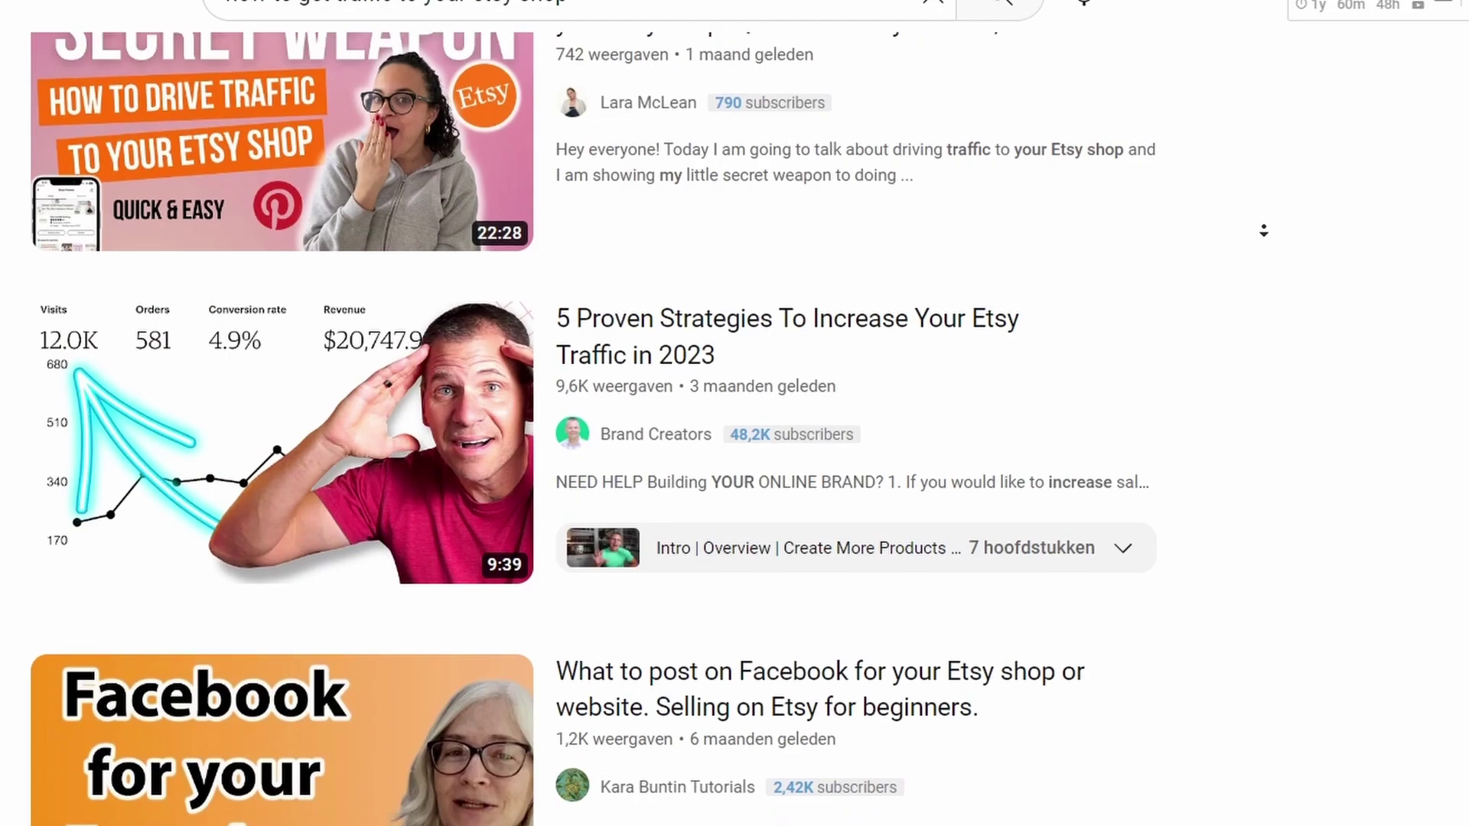
scroll(1263, 239, "down", 2)
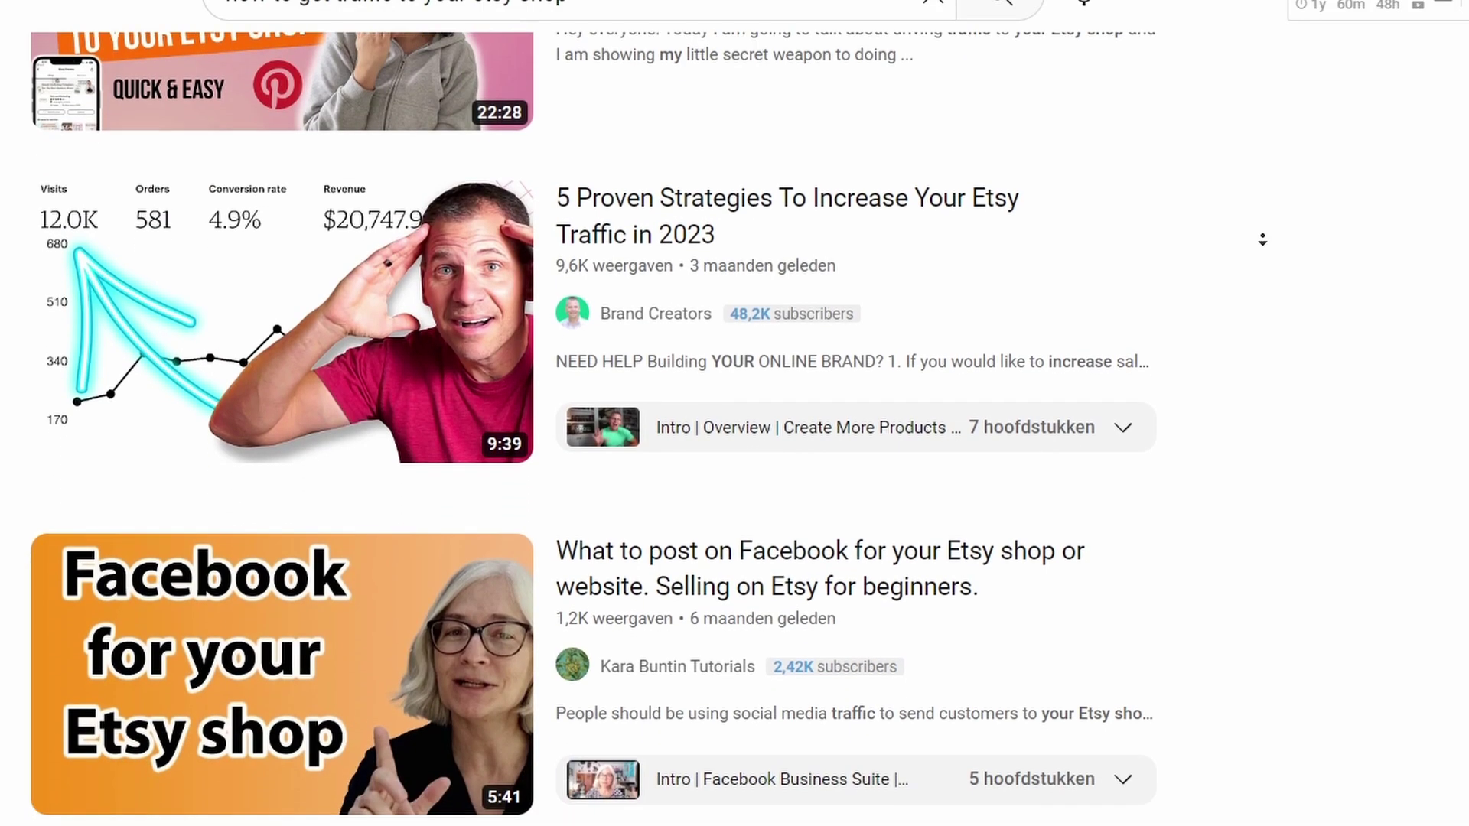
scroll(1263, 240, "down", 7)
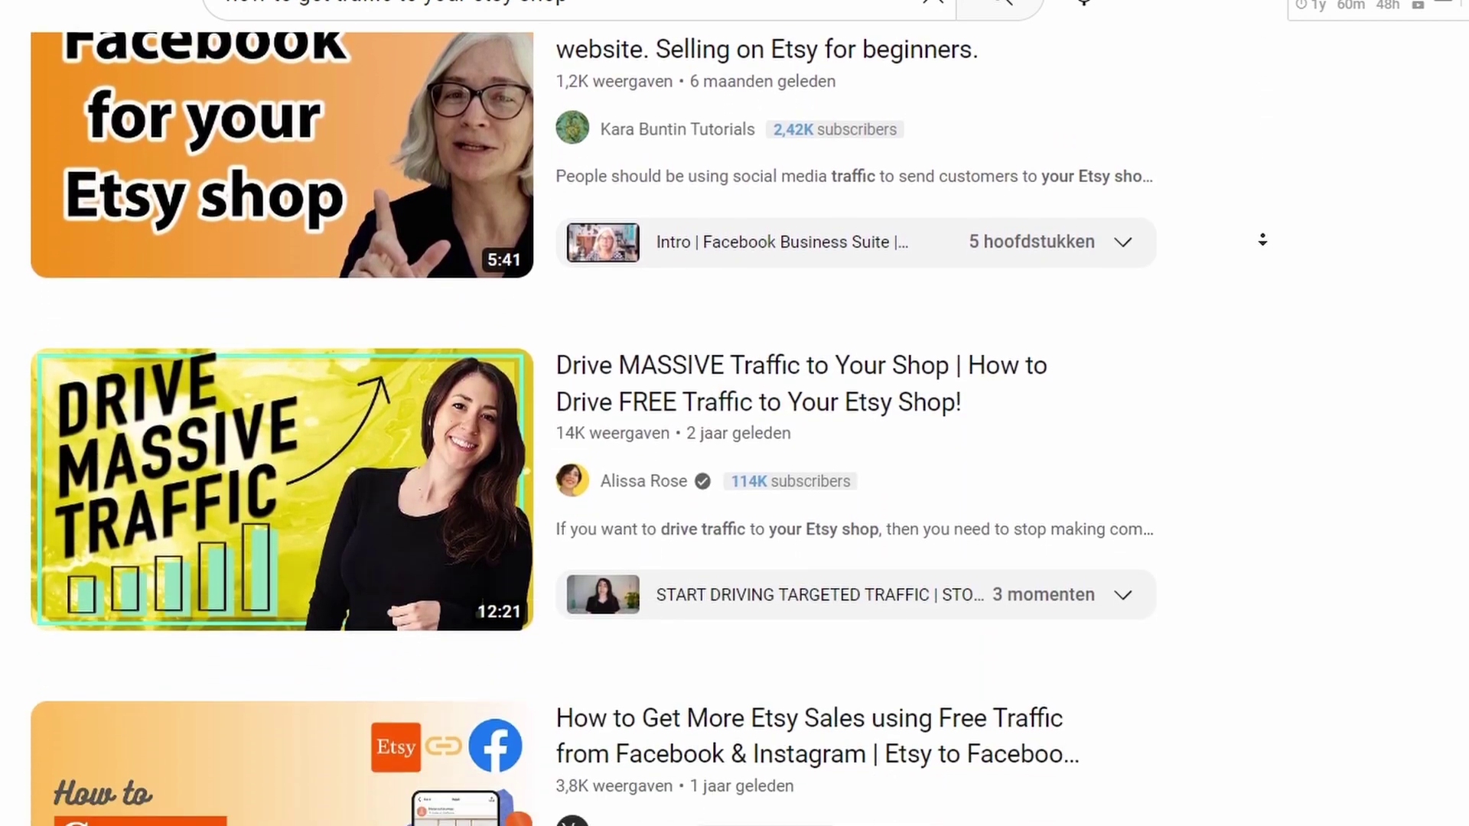
scroll(1262, 240, "down", 2)
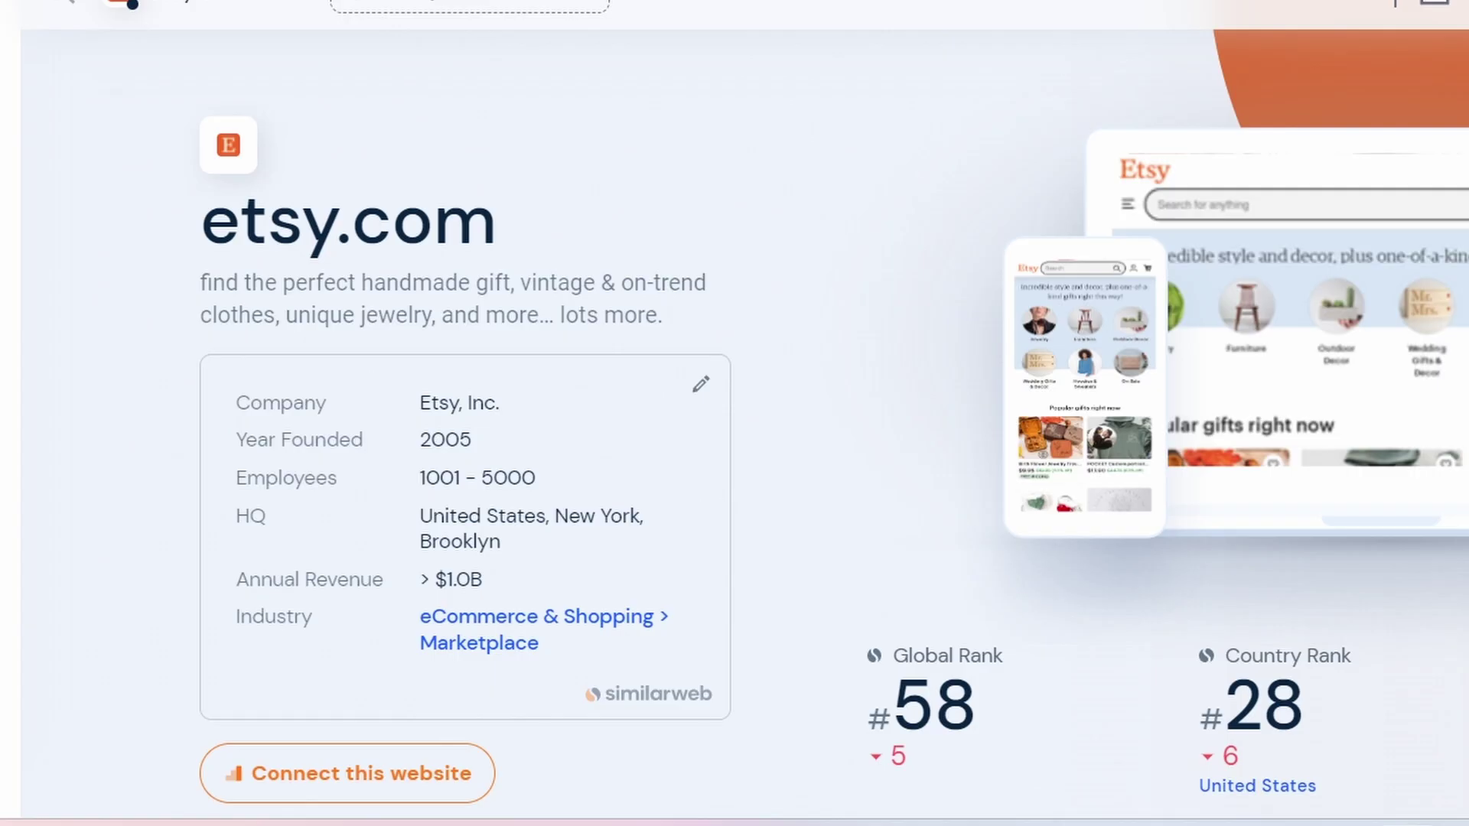
Scroll down Similarweb's etsy.com overview to the traffic statistics below the #58 global rank.
scroll(734, 414, "down", 3)
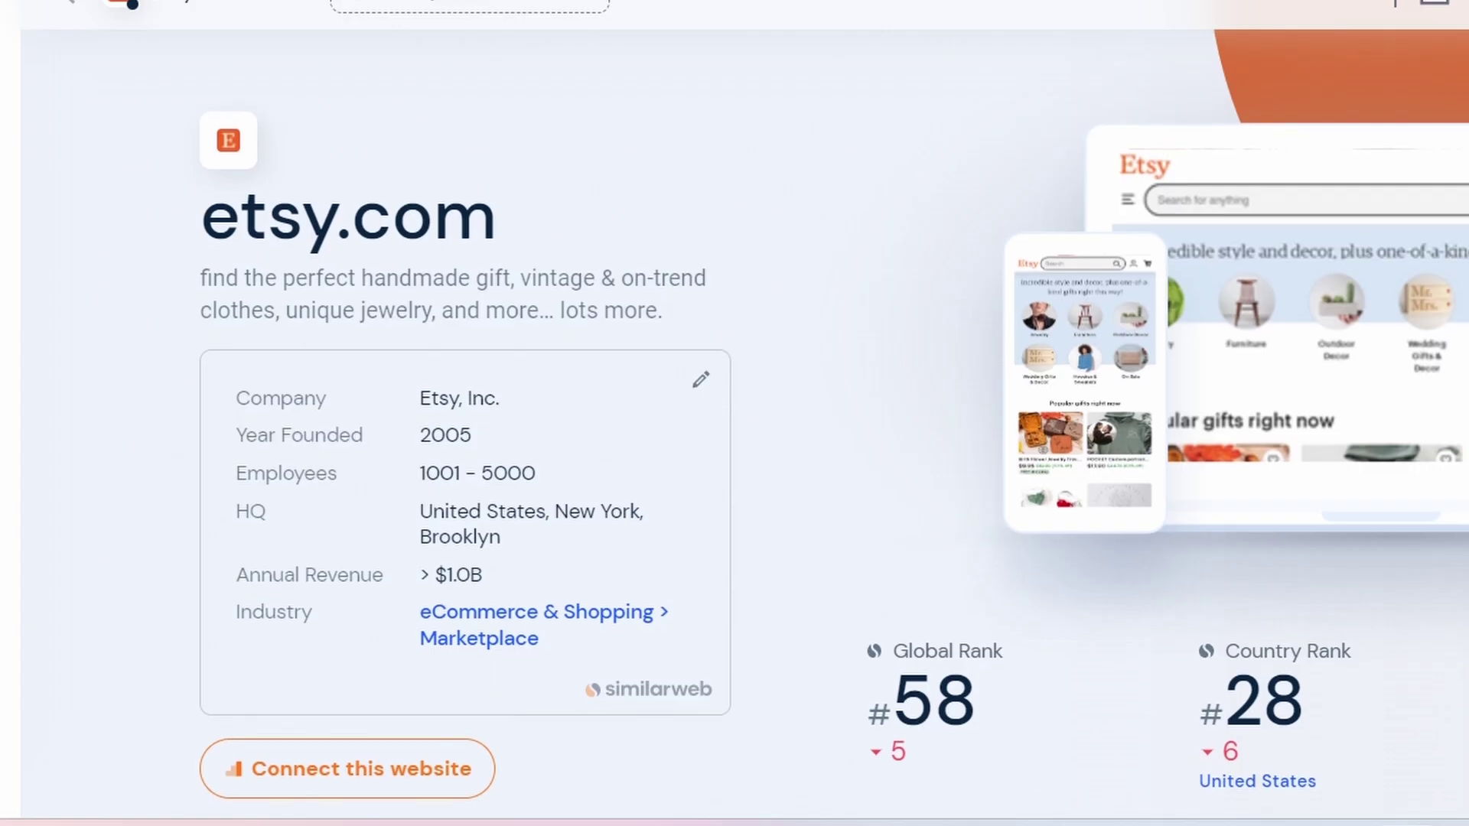